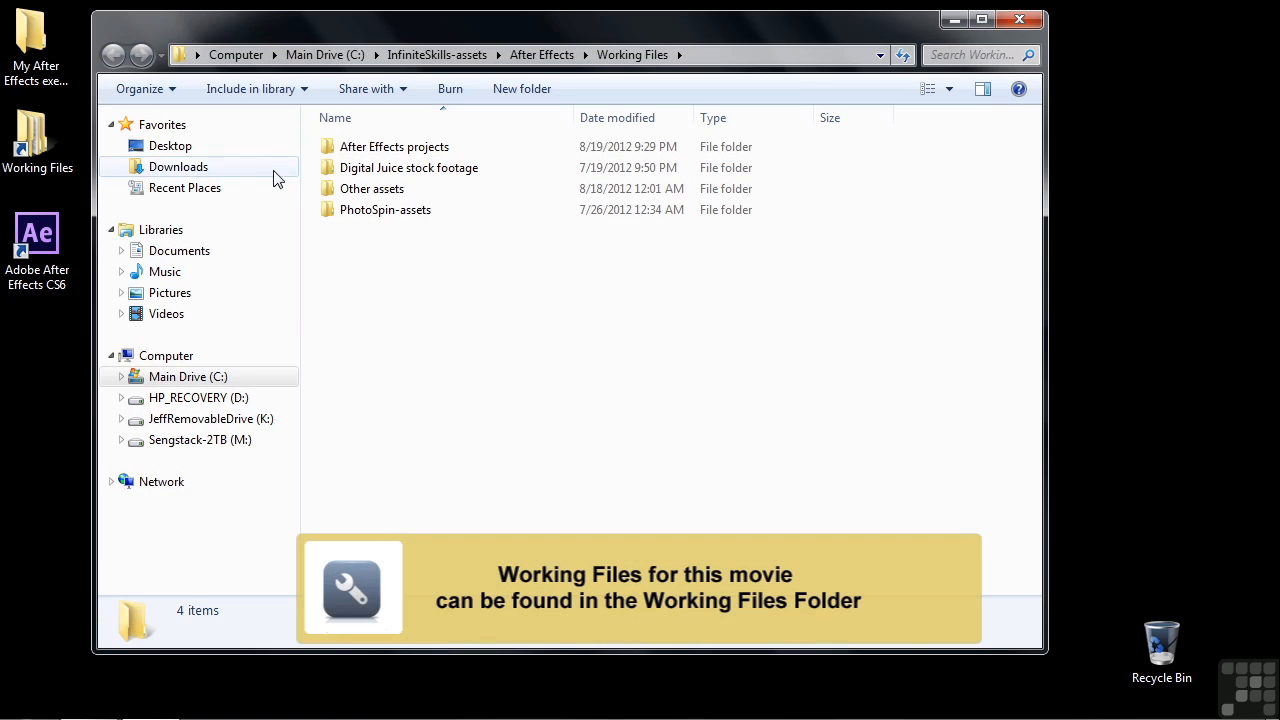
Open the 0304-organizing.aep project from the After Effects projects folder.
double_click(347, 150)
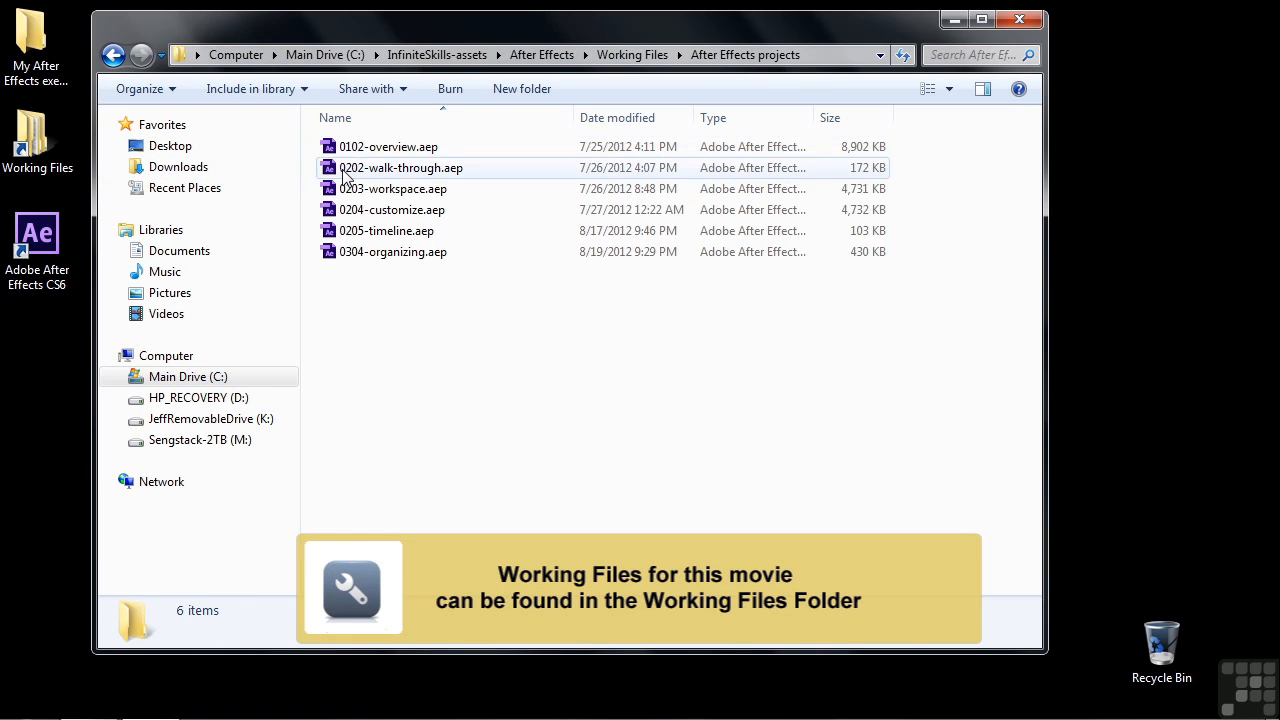
double_click(340, 255)
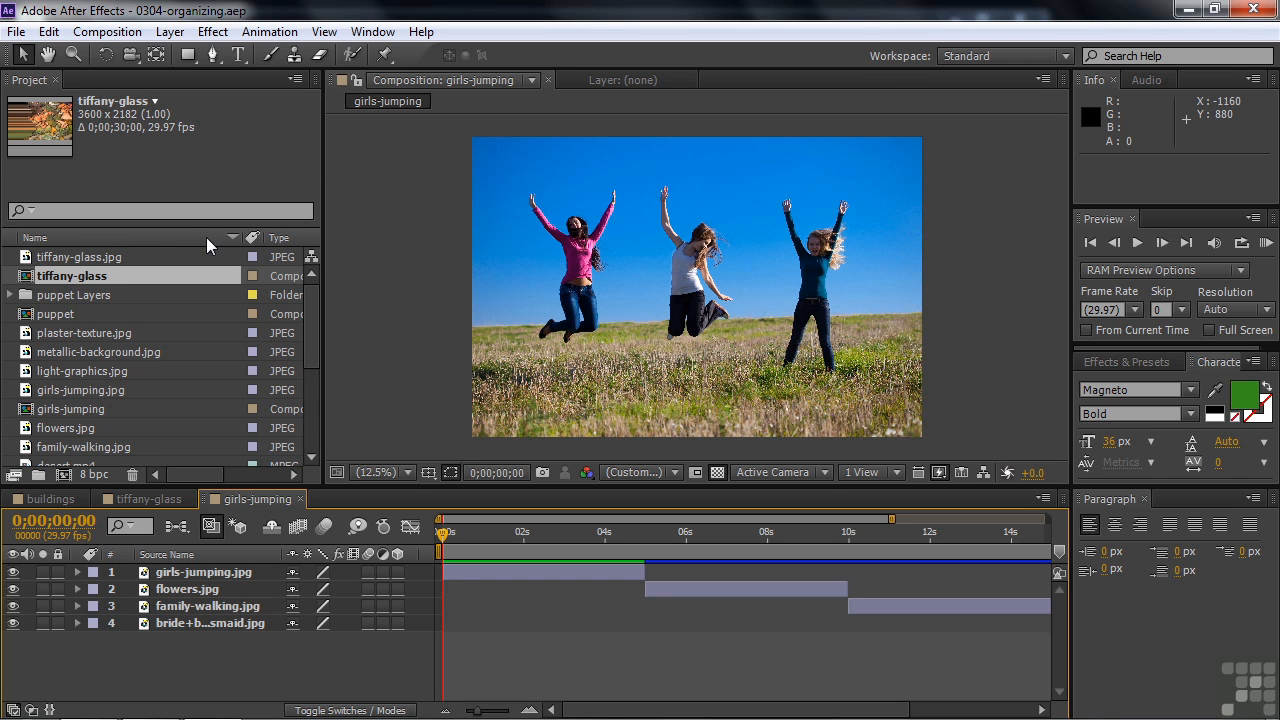
Reverse the name sort order of the project items and switch it back to descending.
click(71, 238)
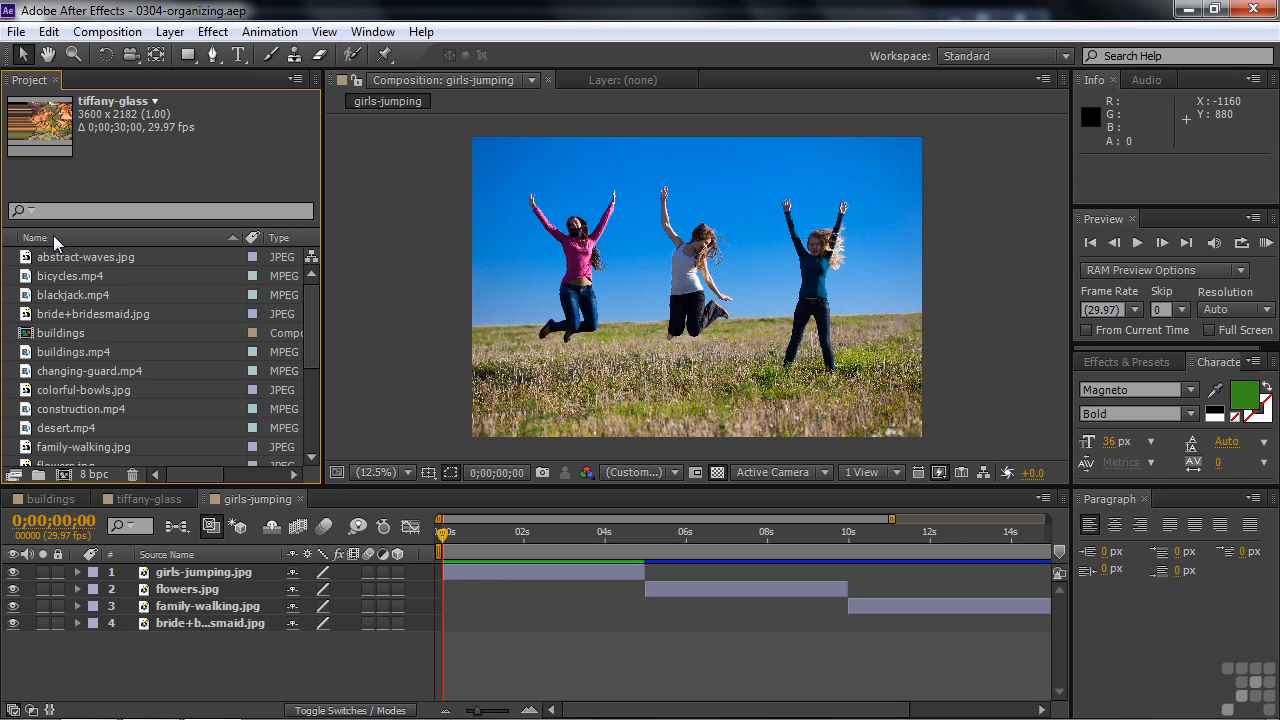
click(60, 238)
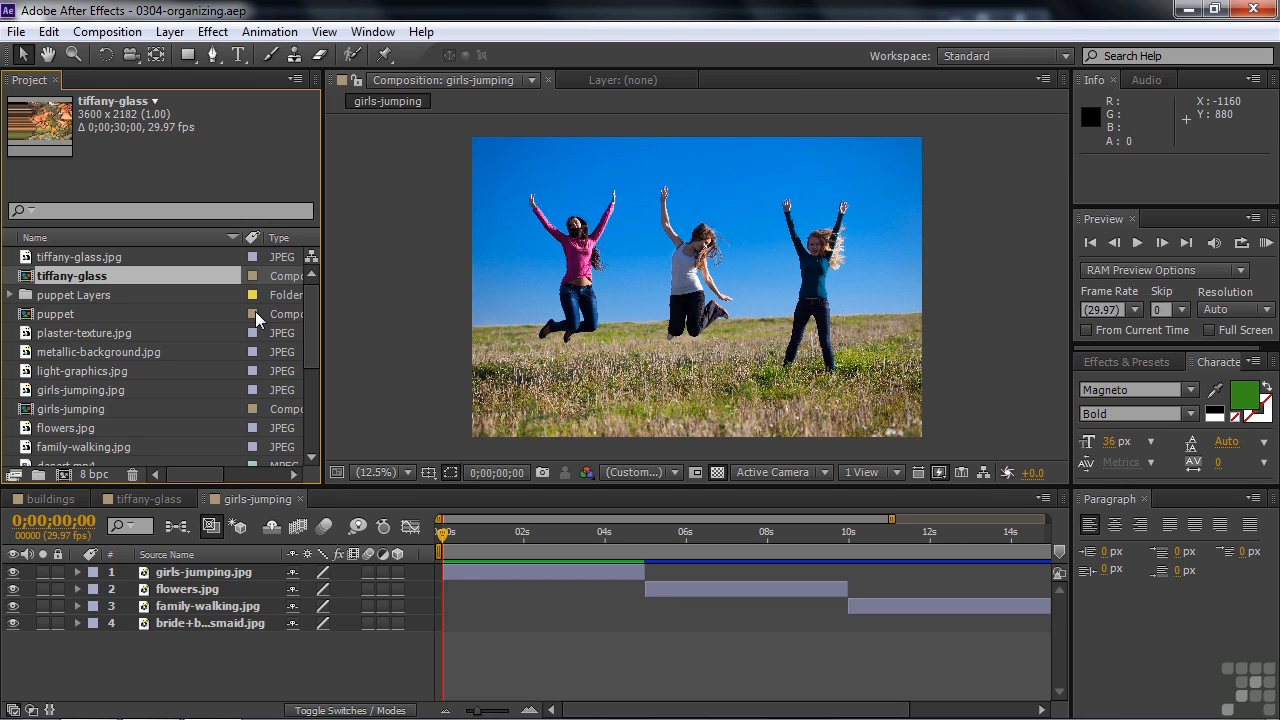
Review the default label colors for each item type in the Labels preferences and leave them without changes.
click(47, 36)
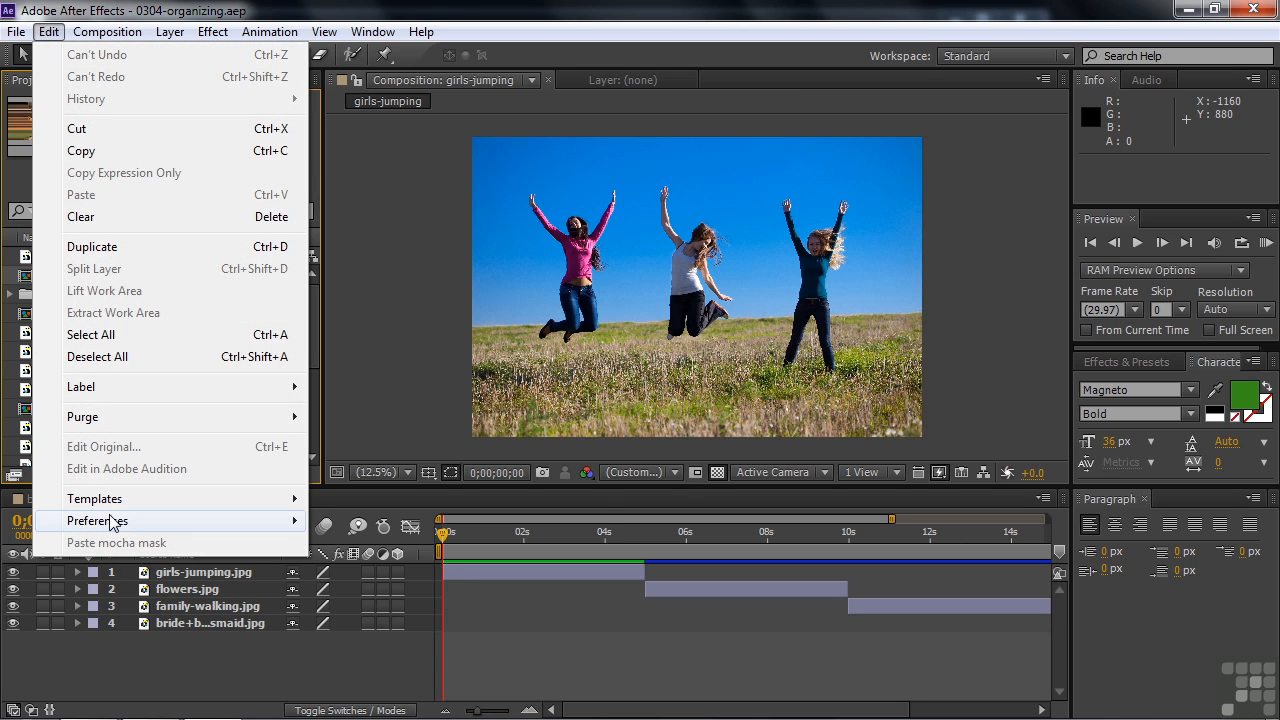
mouse_move(113, 523)
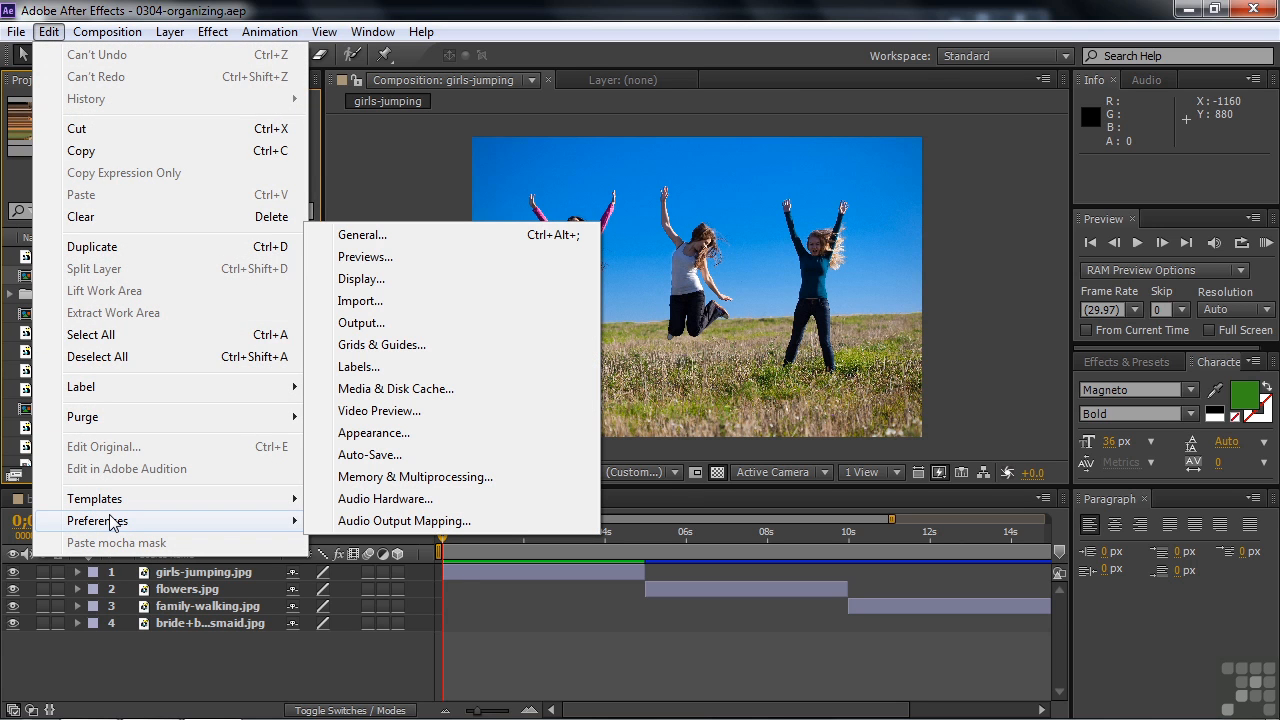
click(354, 365)
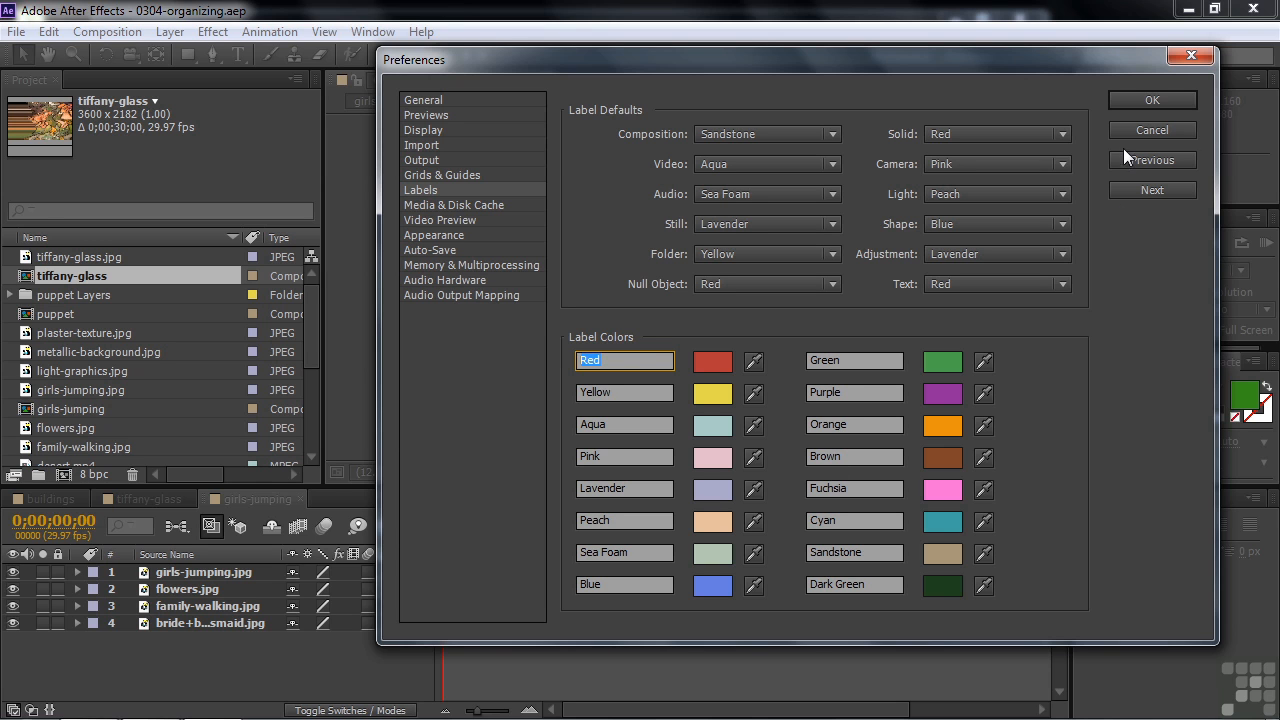
click(1151, 129)
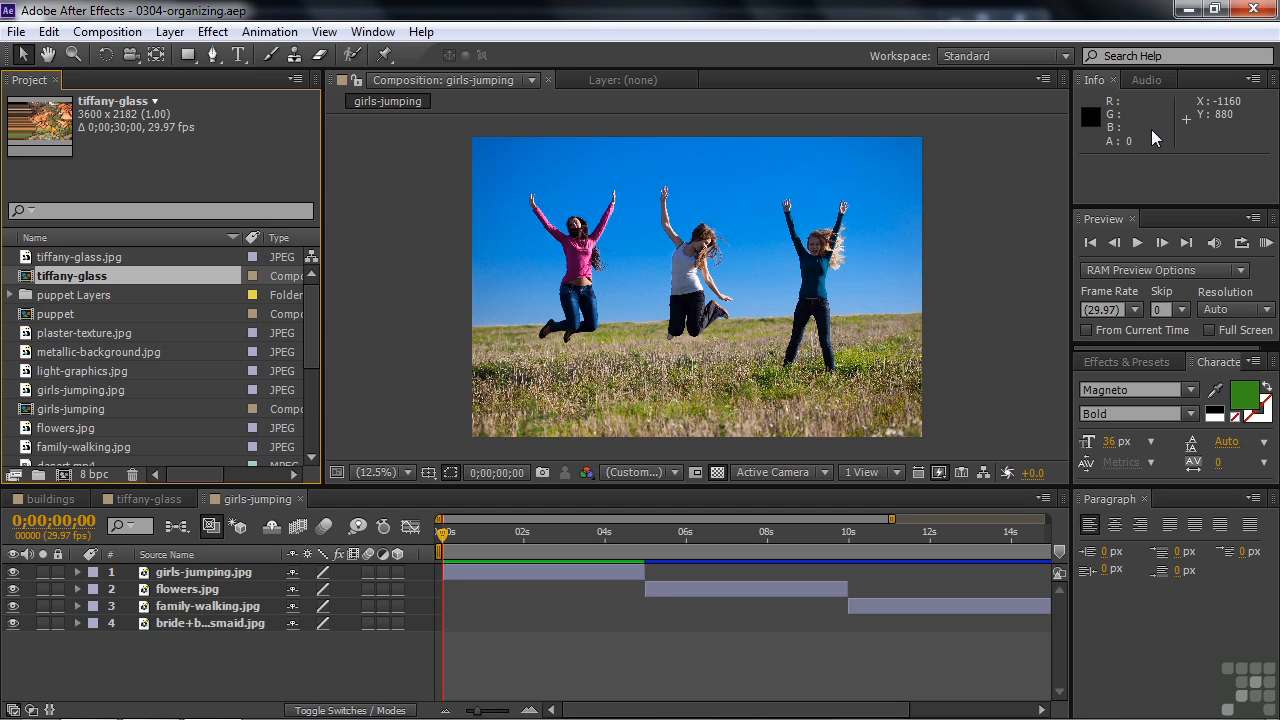
Sort the project items by label color, and finally by type.
click(252, 238)
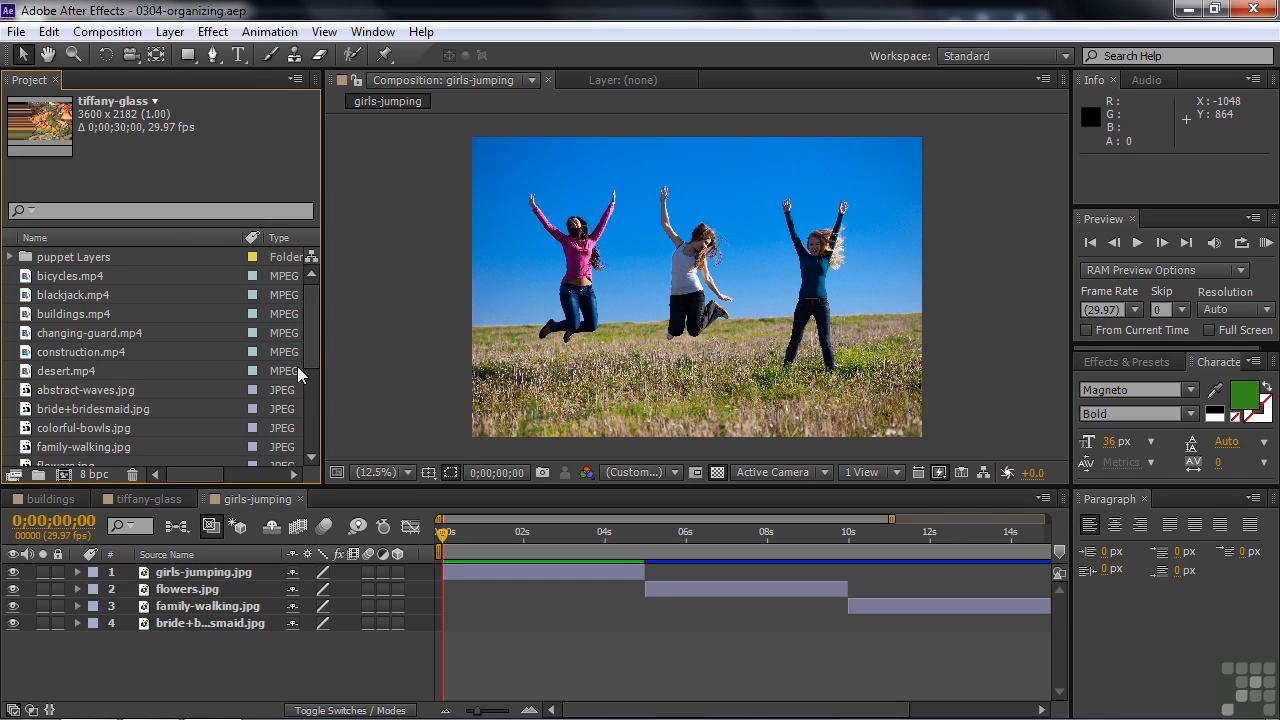
drag(315, 324, 336, 282)
click(283, 241)
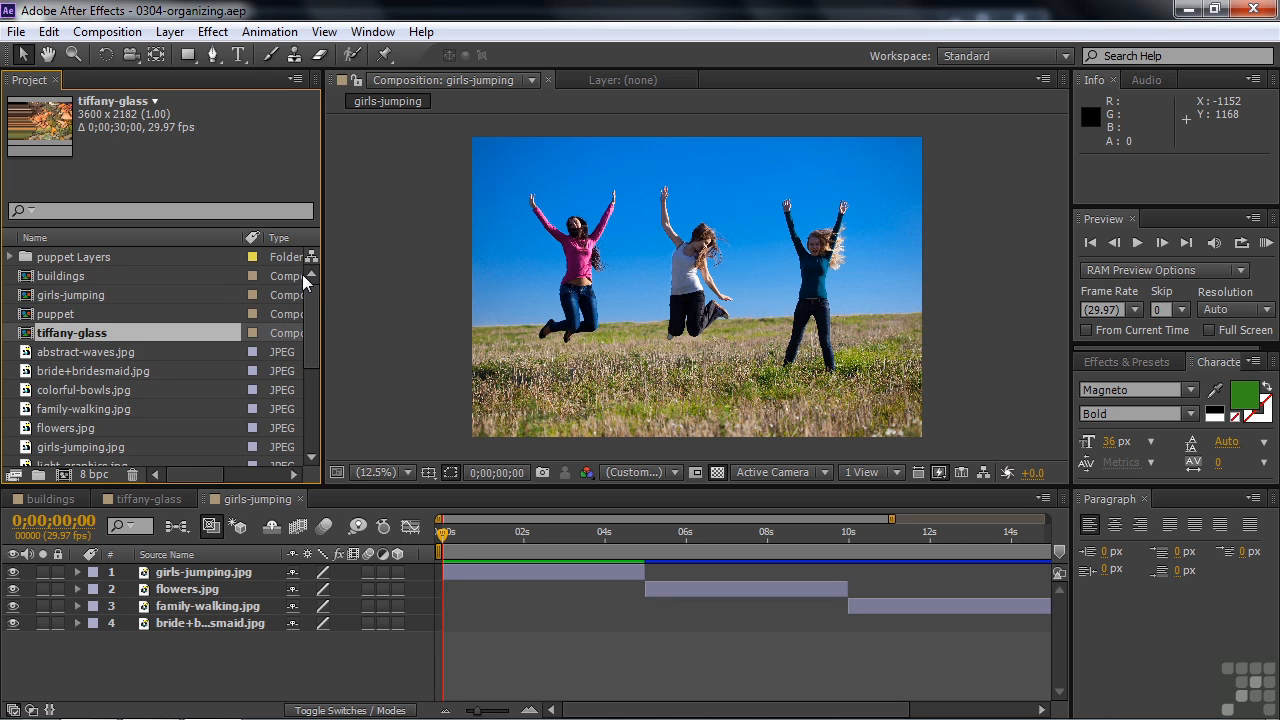
Examine the size, media duration and file path columns of the project items and the list of available columns.
scroll(312, 291, down, 1)
drag(310, 313, 315, 258)
drag(184, 475, 240, 488)
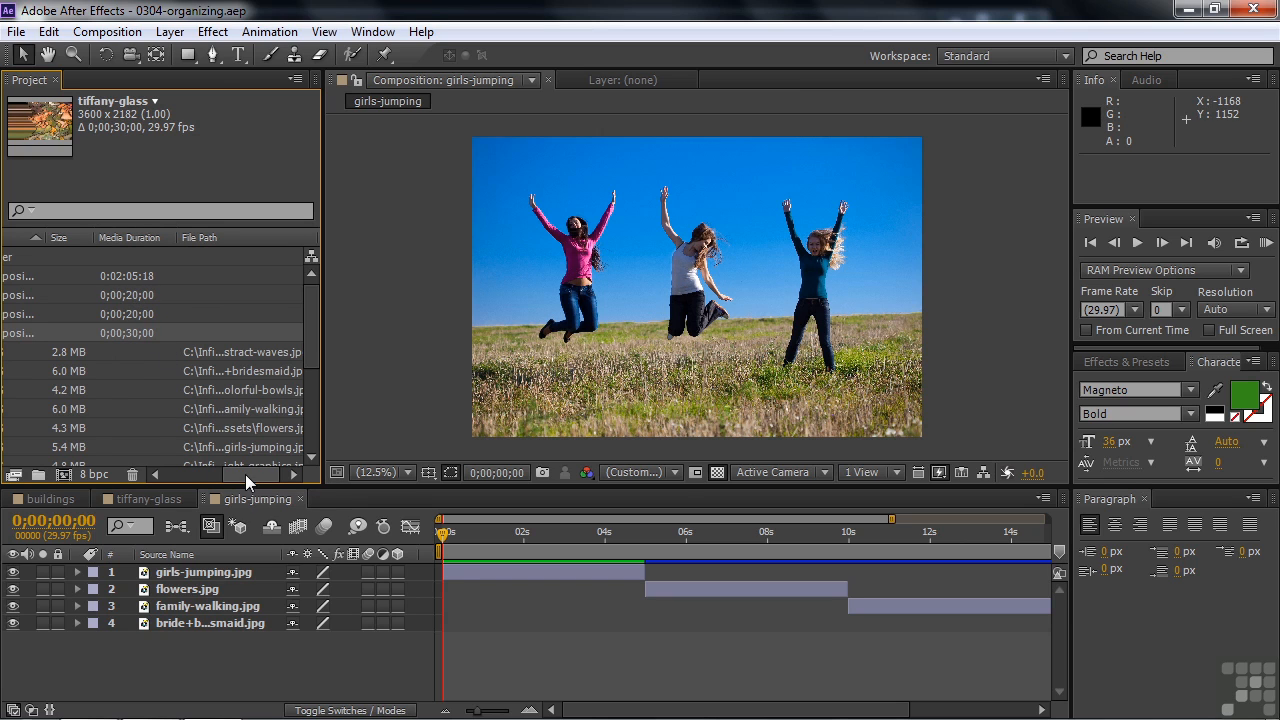
drag(245, 474, 261, 471)
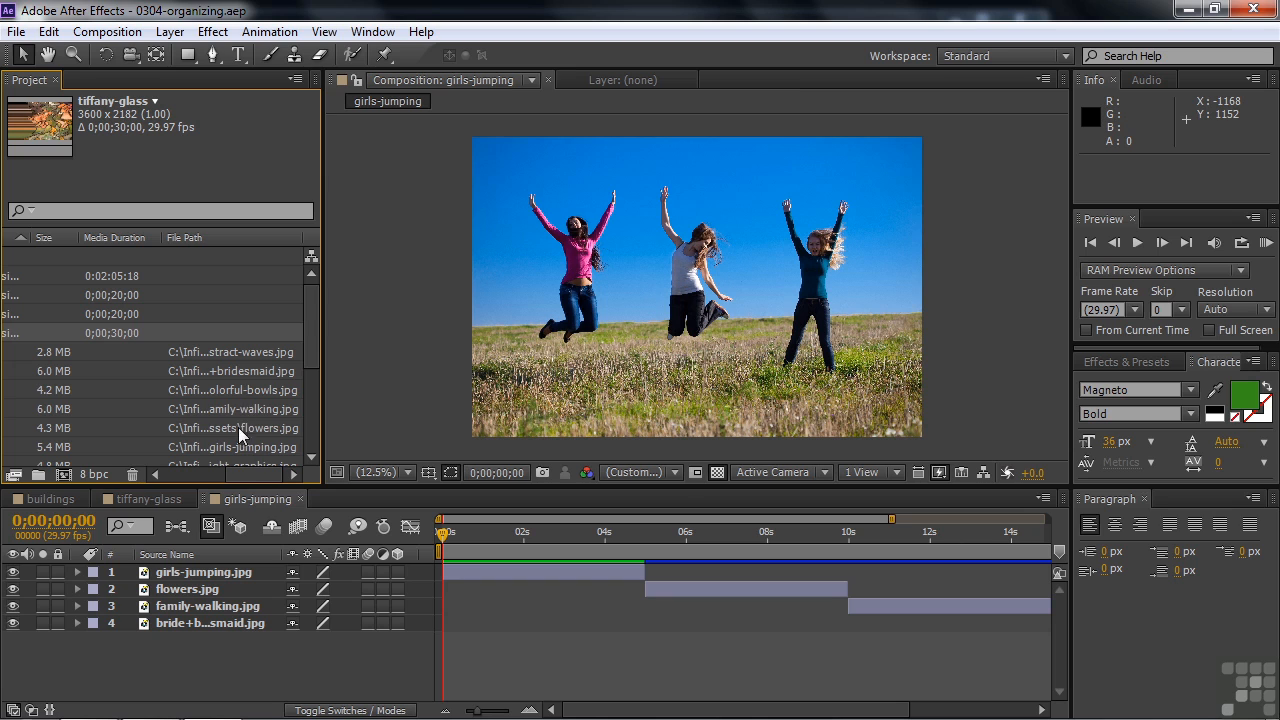
drag(248, 475, 172, 474)
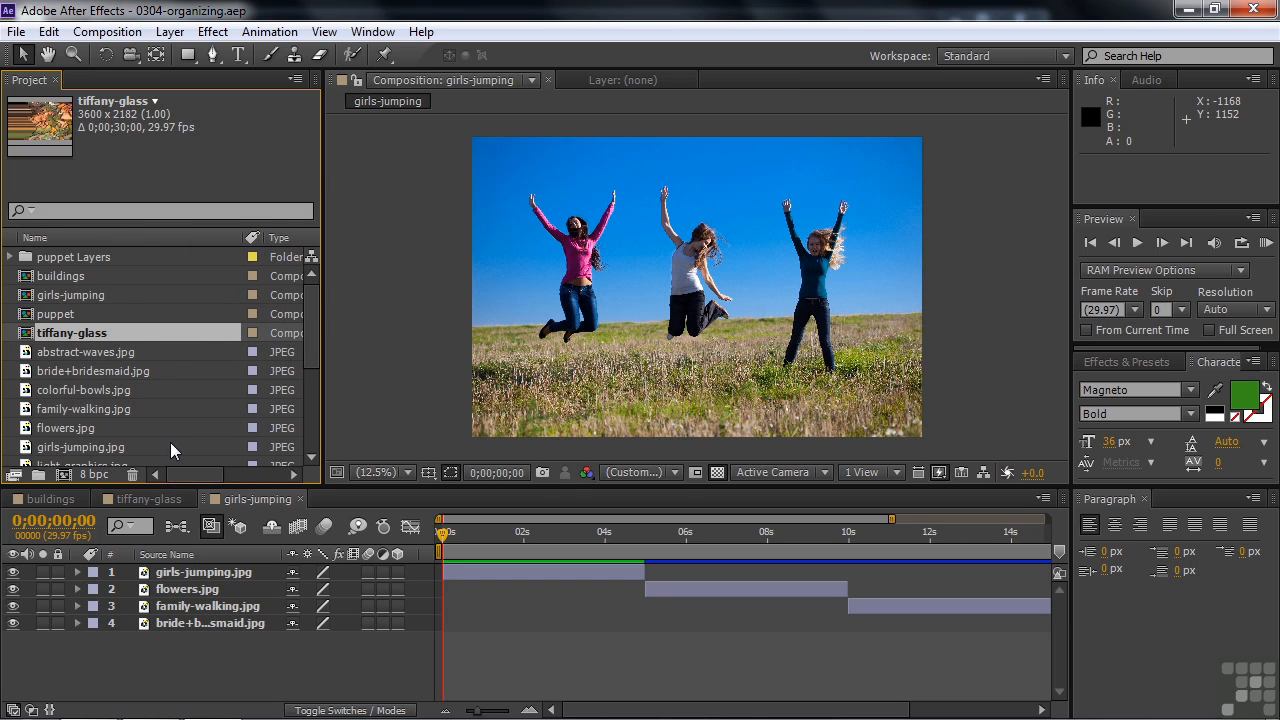
right_click(165, 231)
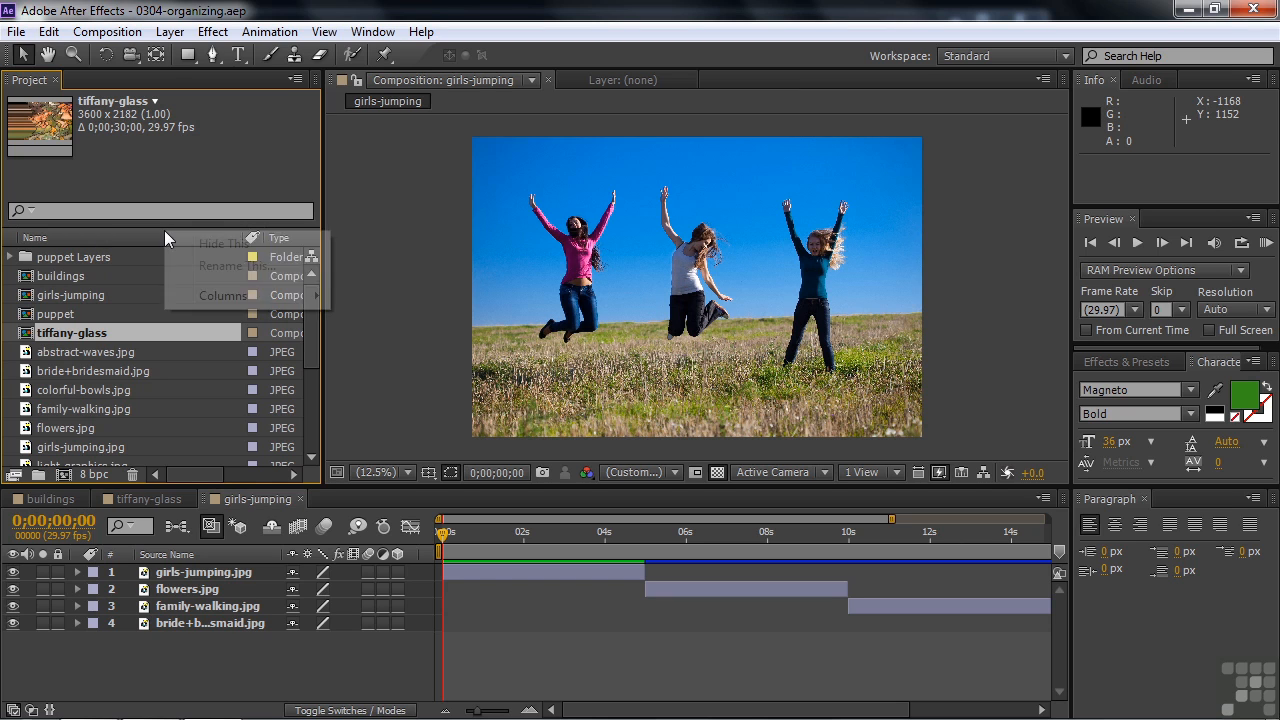
mouse_move(205, 303)
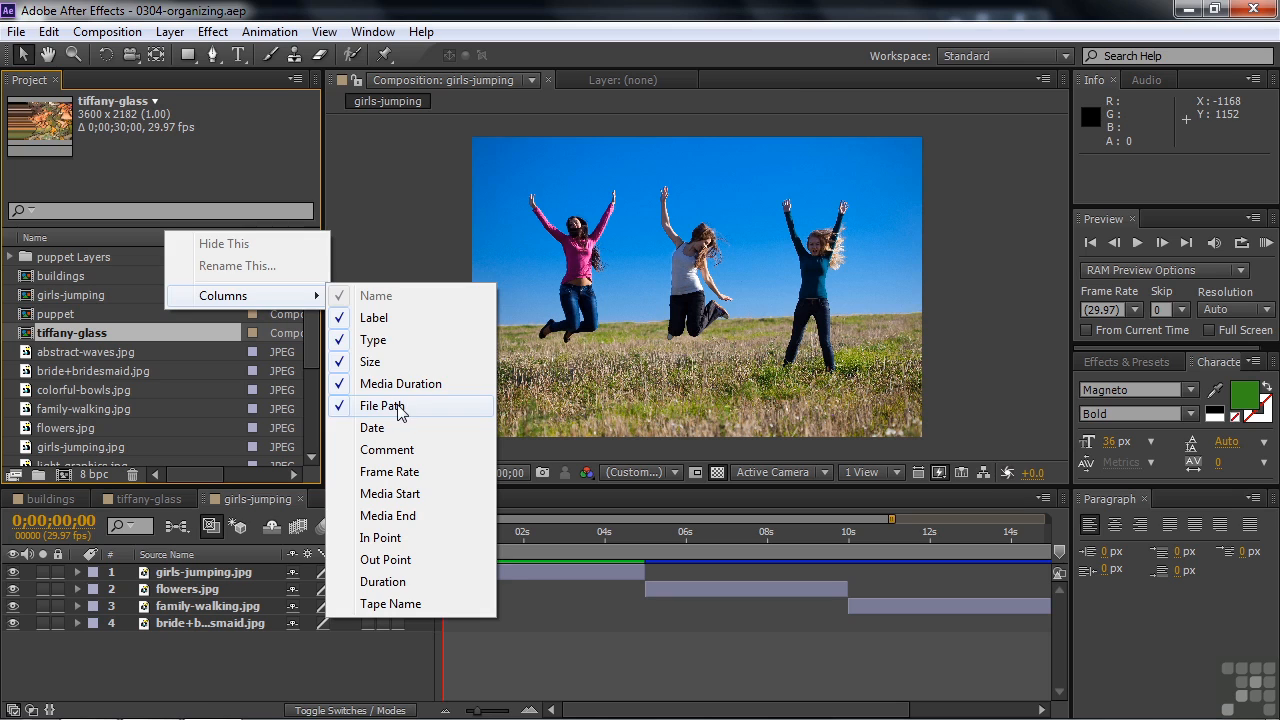
click(275, 180)
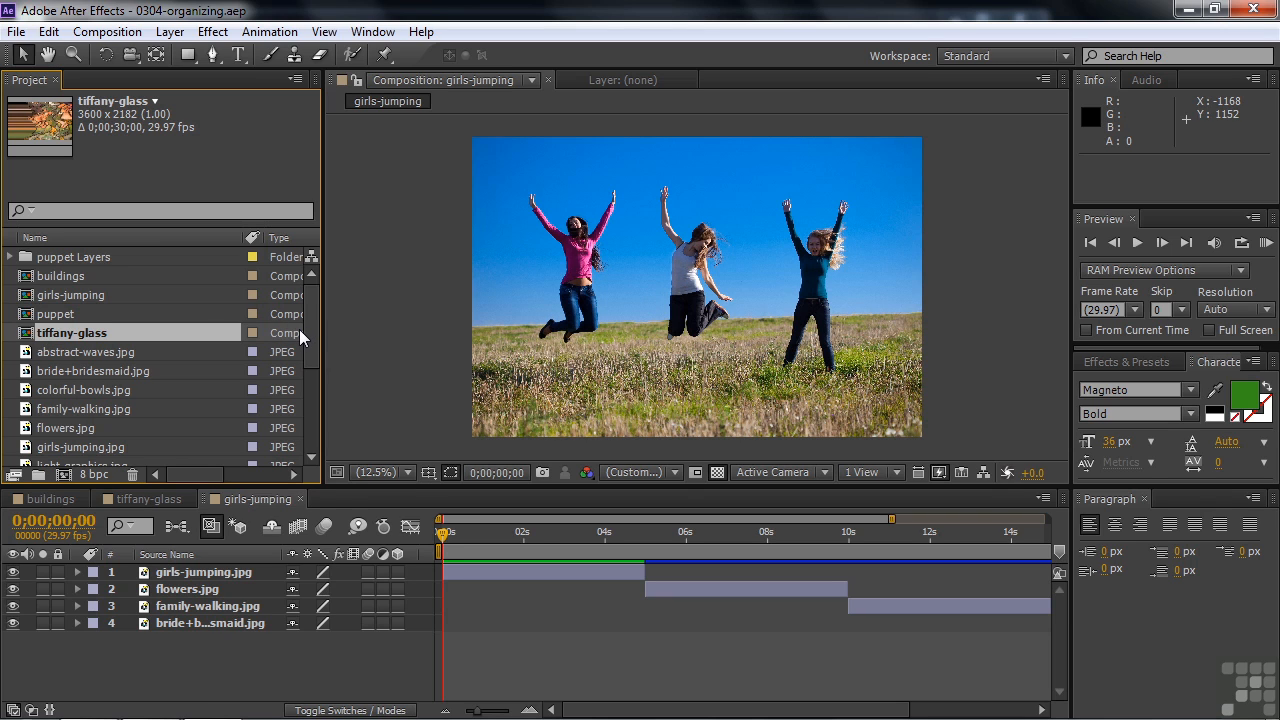
Create a new project folder named "images".
click(37, 476)
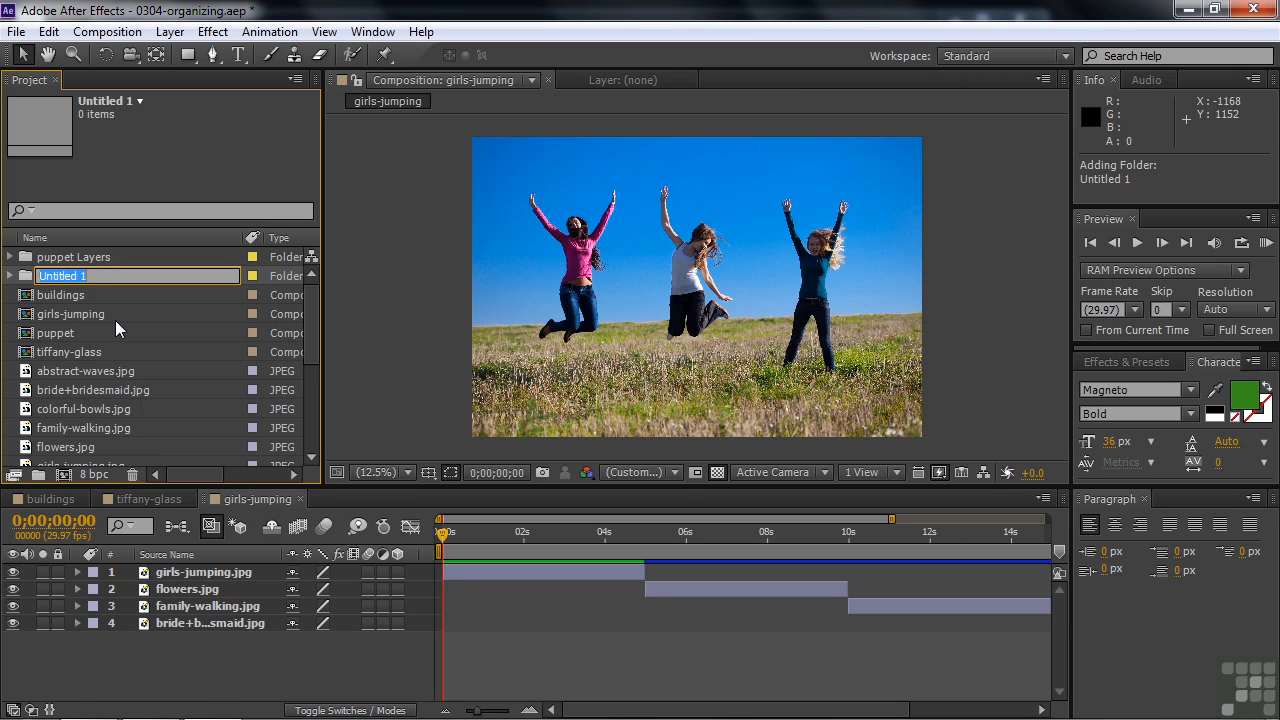
text(images)
key(Return)
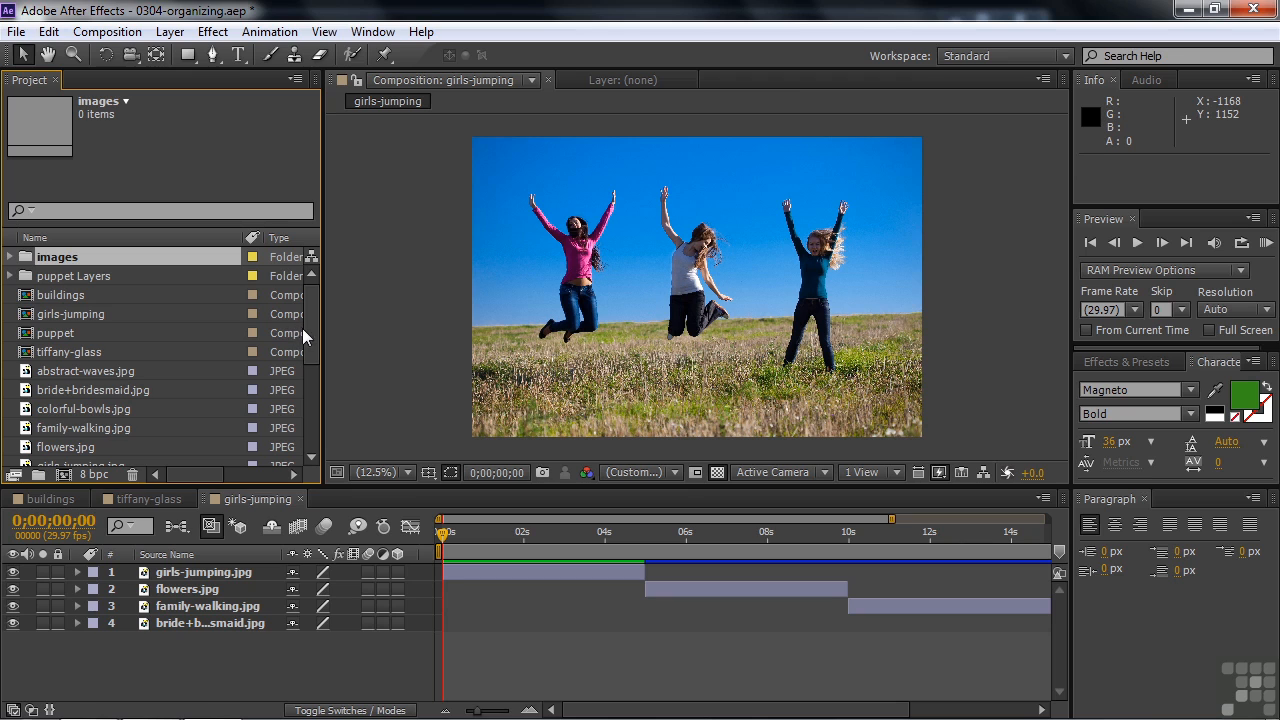
Move bride+bridesmaid.jpg, family-walking.jpg, flowers.jpg and girls-jumping.jpg into the images folder and check the folder's contents.
drag(305, 329, 306, 364)
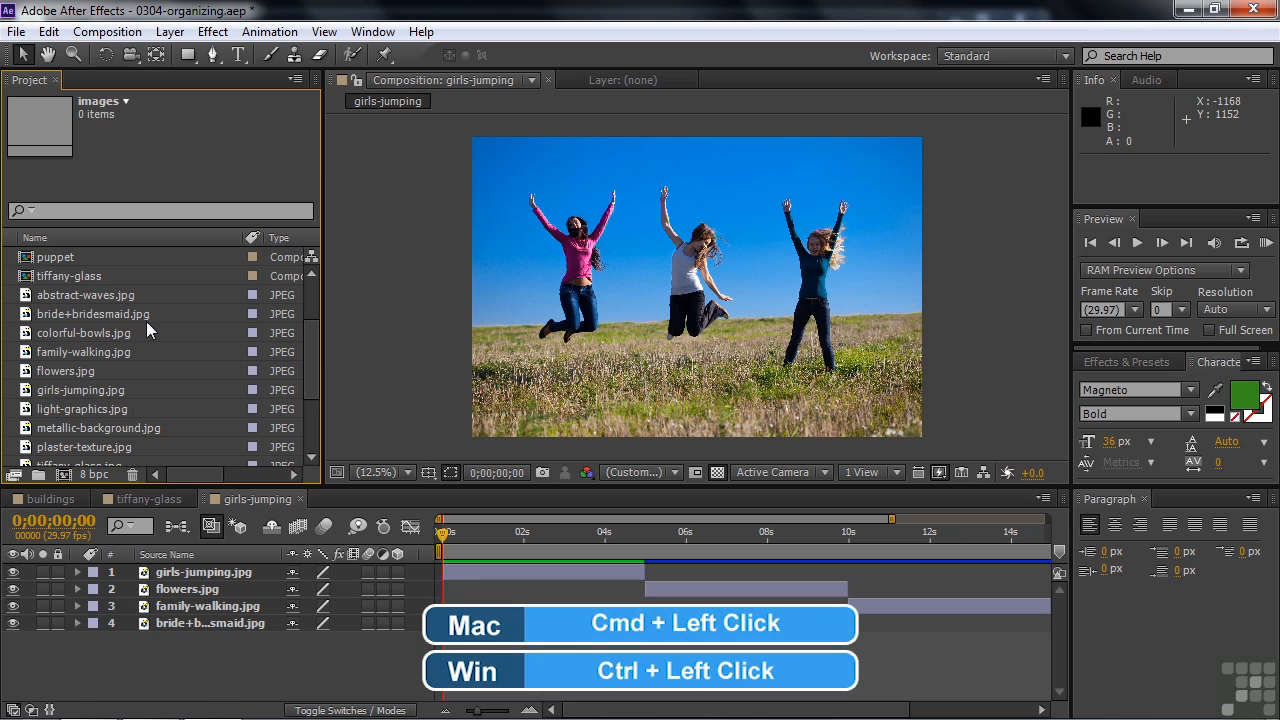
click(32, 314)
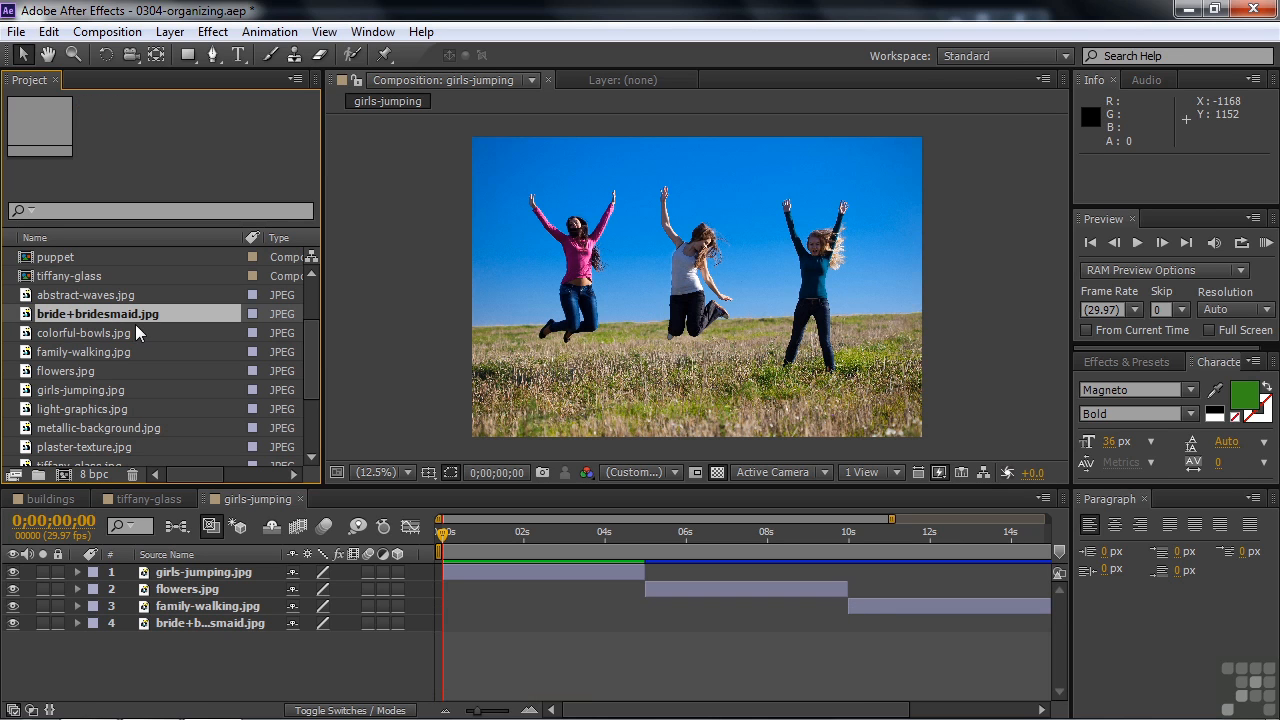
ctrl+click(68, 352)
ctrl+click(64, 371)
ctrl+click(62, 391)
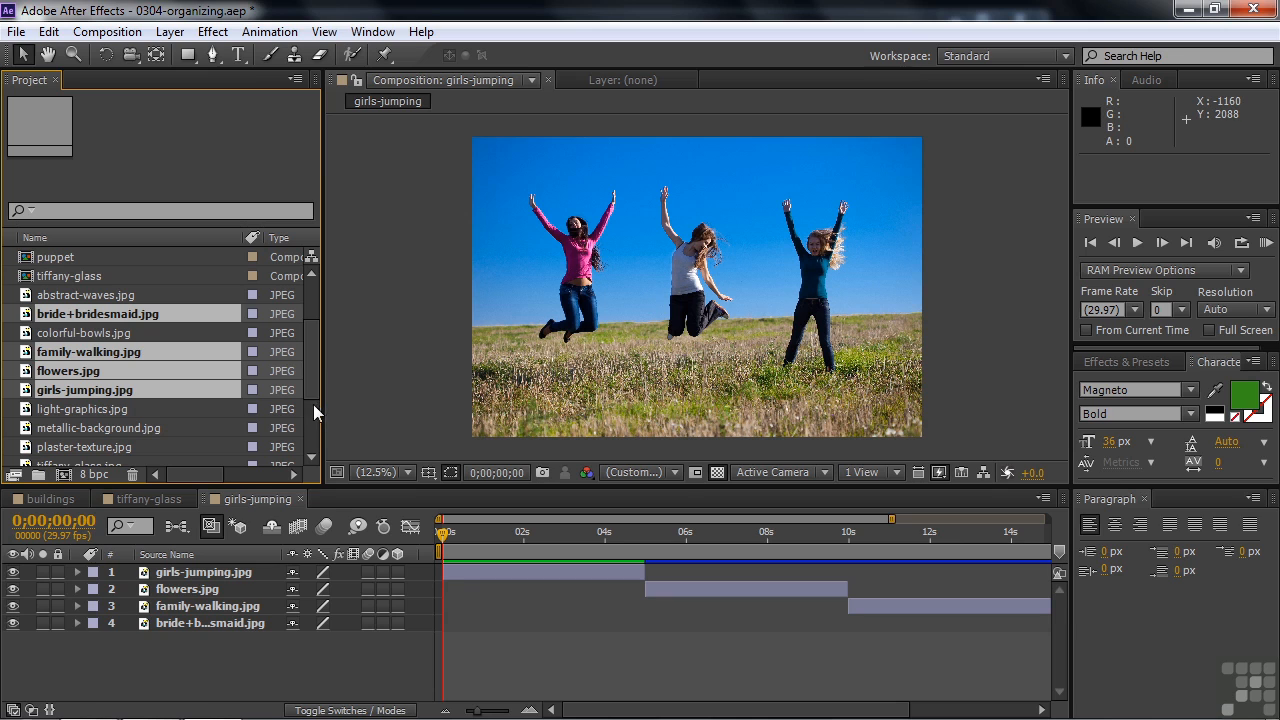
drag(311, 372, 317, 331)
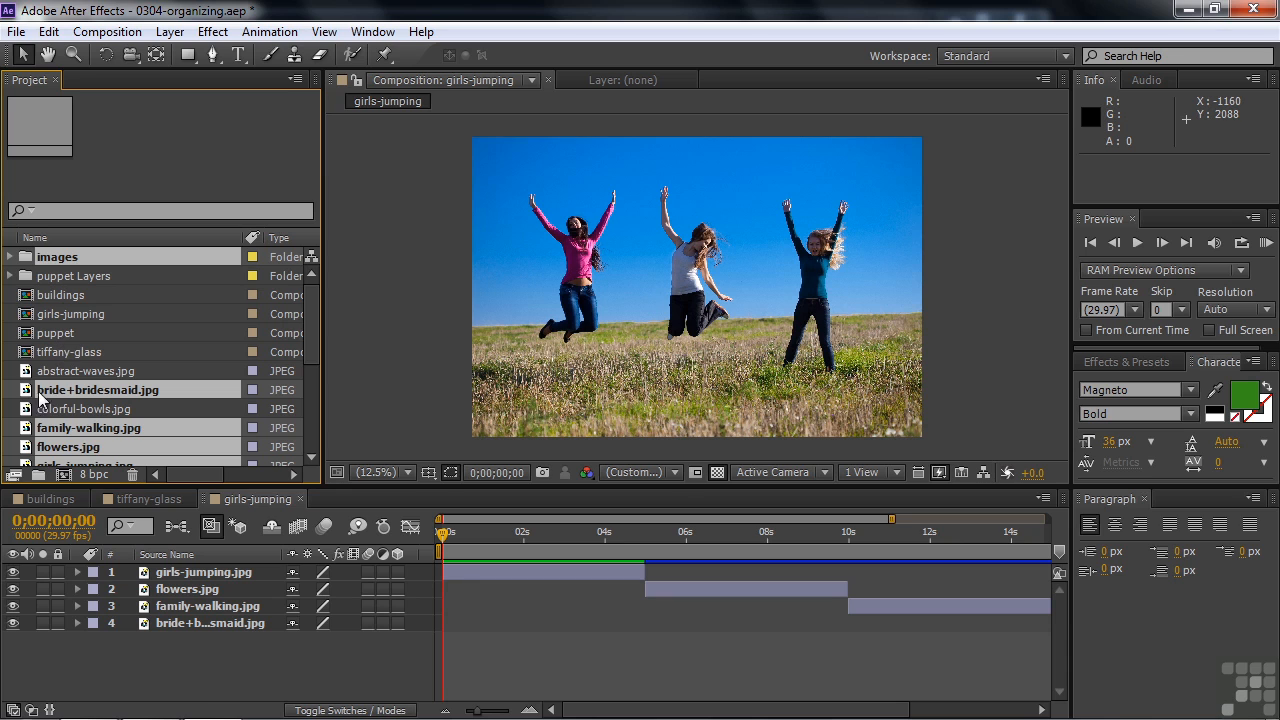
drag(36, 400, 28, 262)
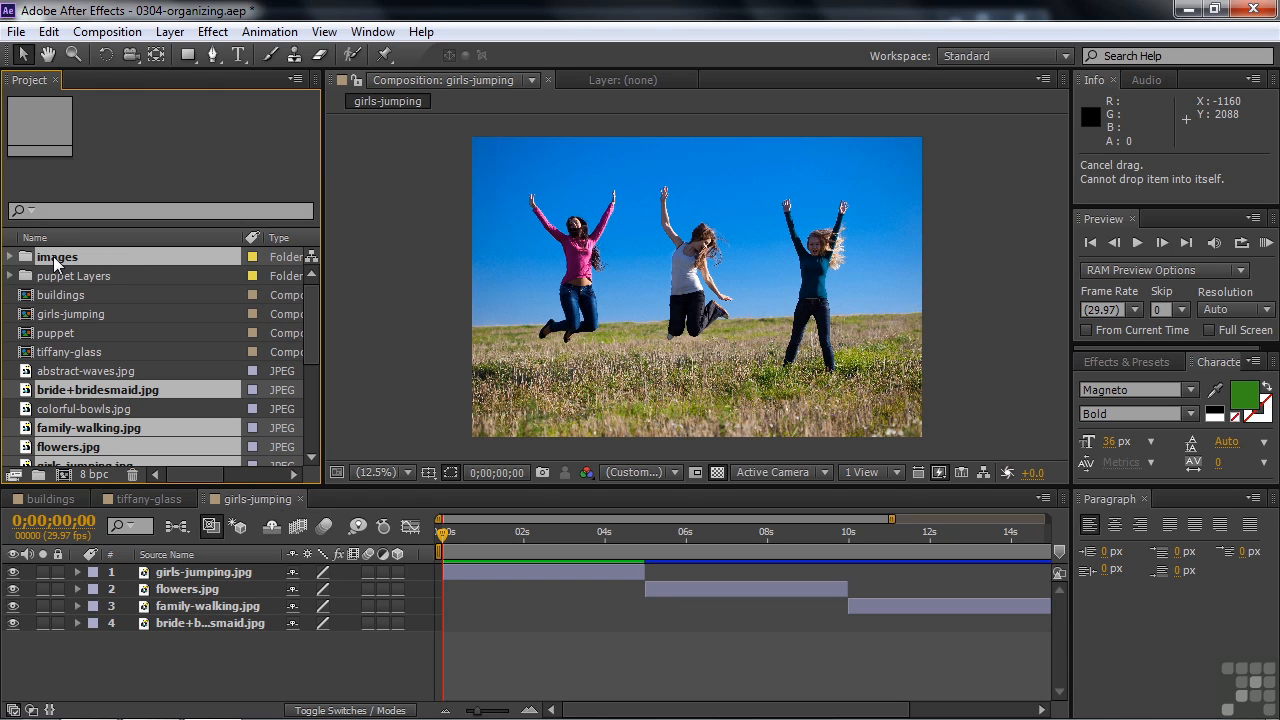
ctrl+click(58, 258)
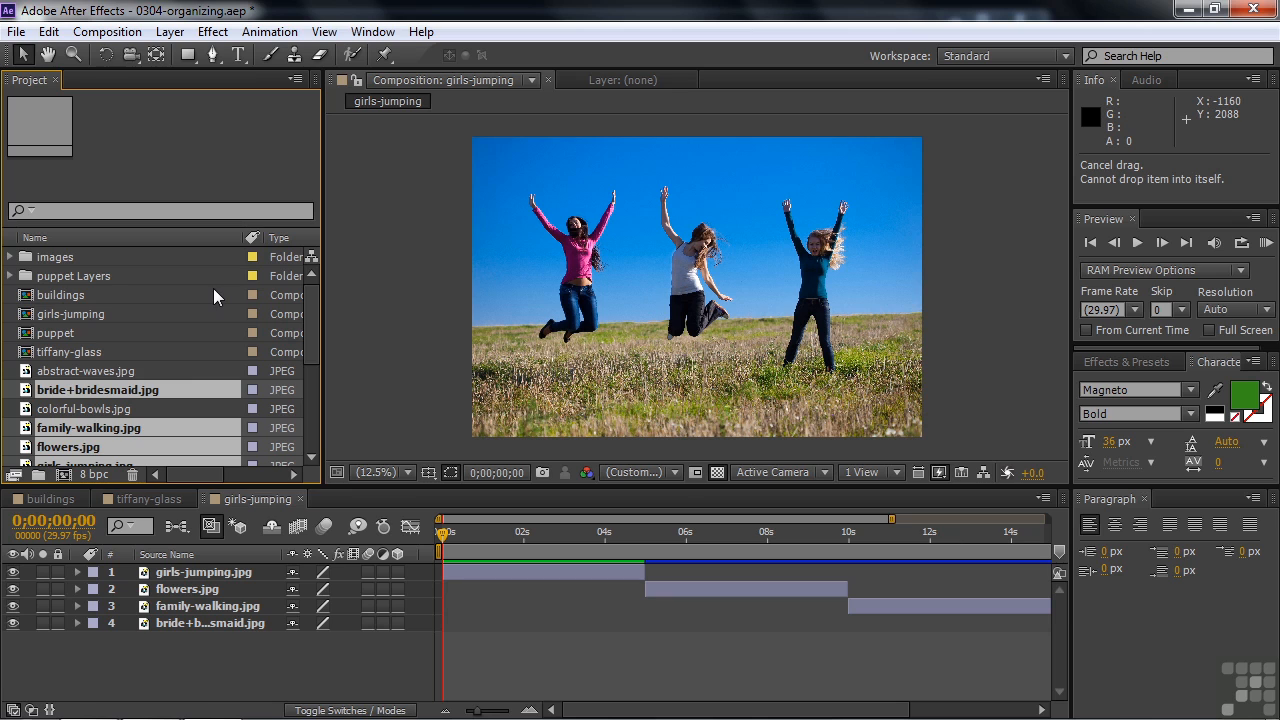
drag(26, 391, 53, 259)
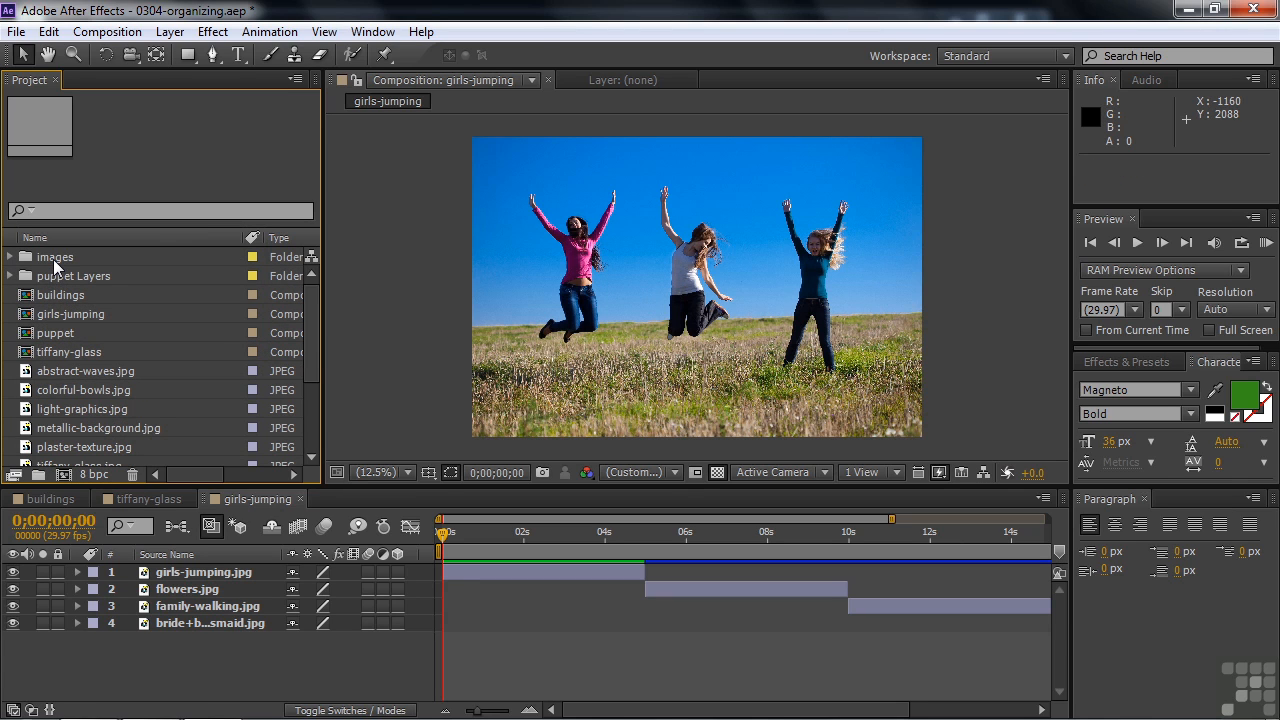
click(10, 258)
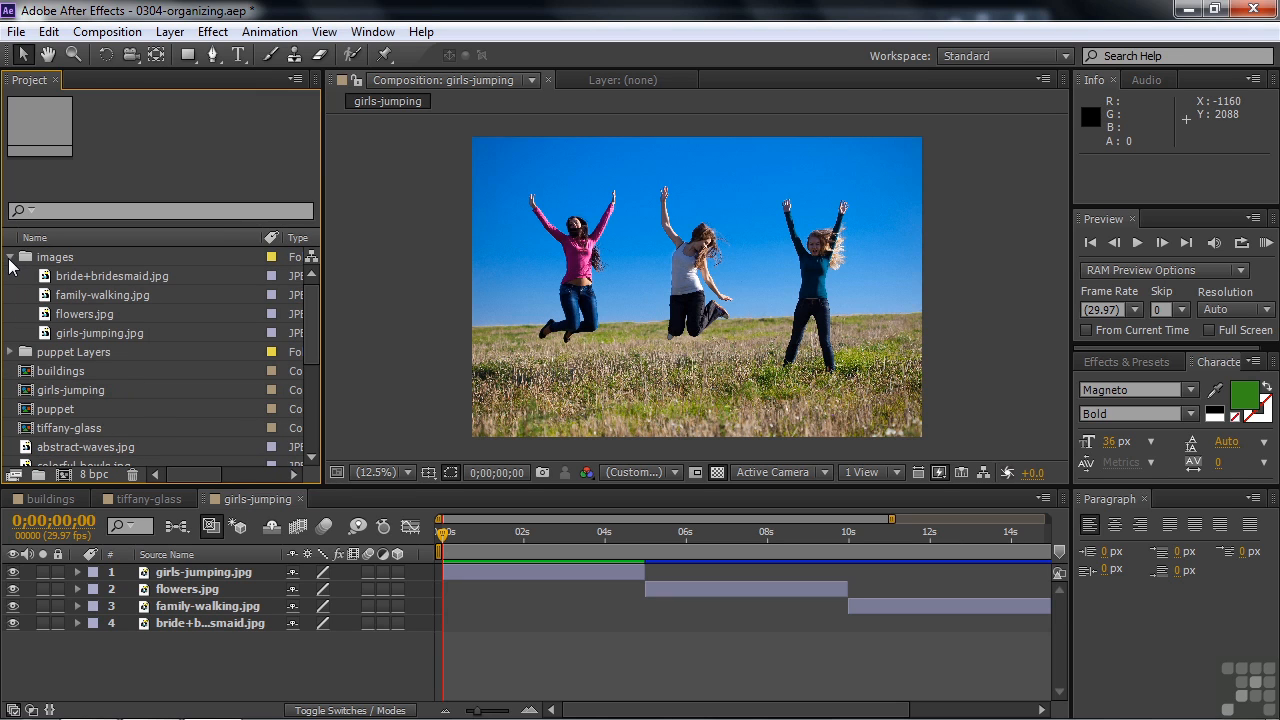
click(10, 258)
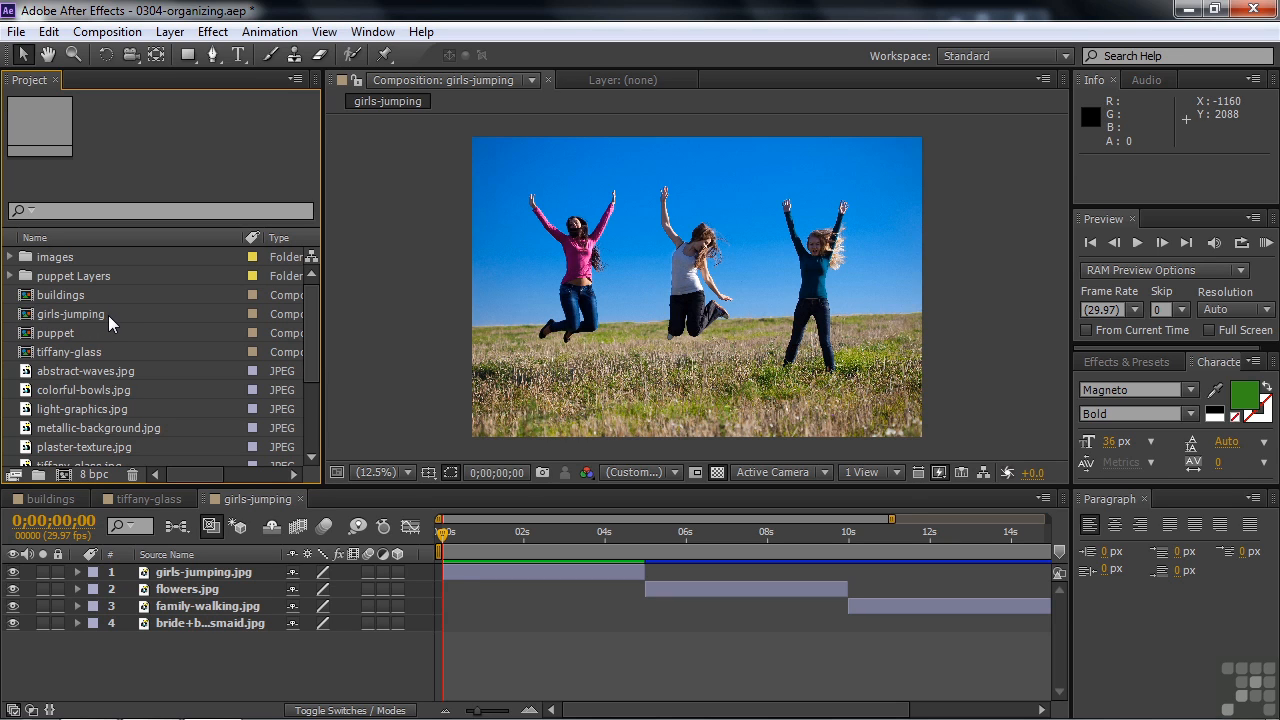
Rename the girls-jumping composition as "images comp".
click(53, 316)
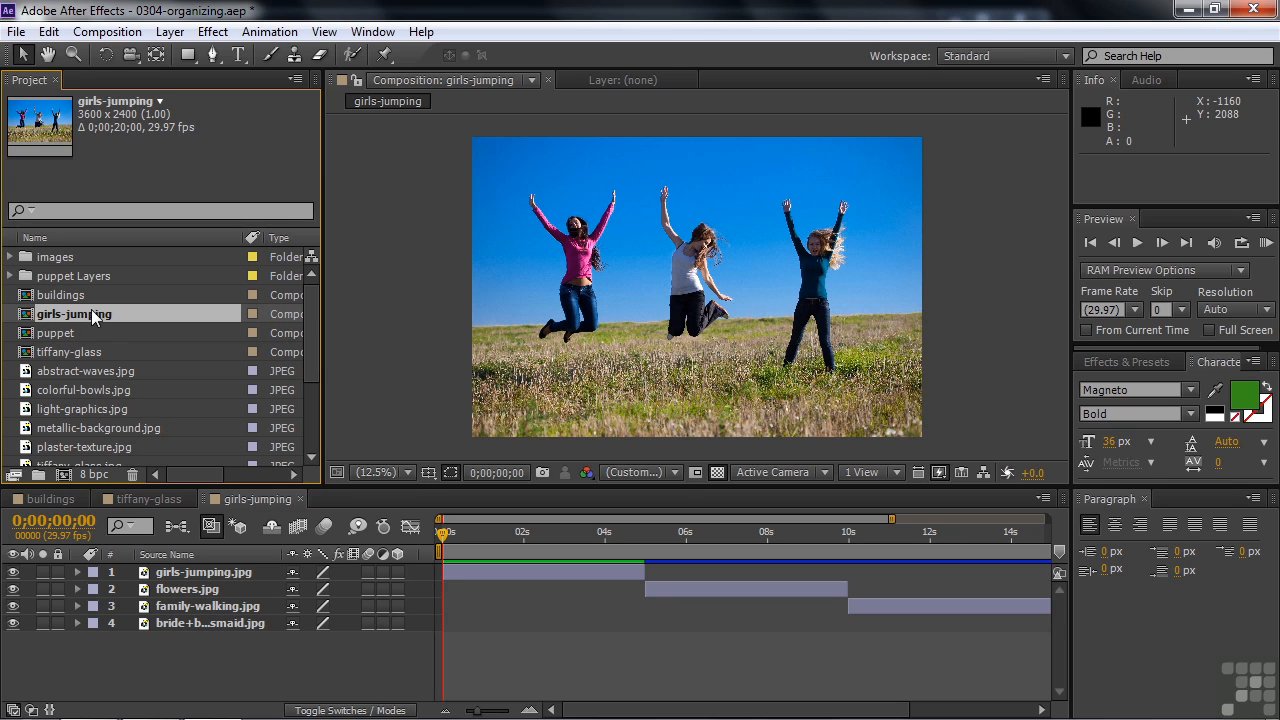
key(Return)
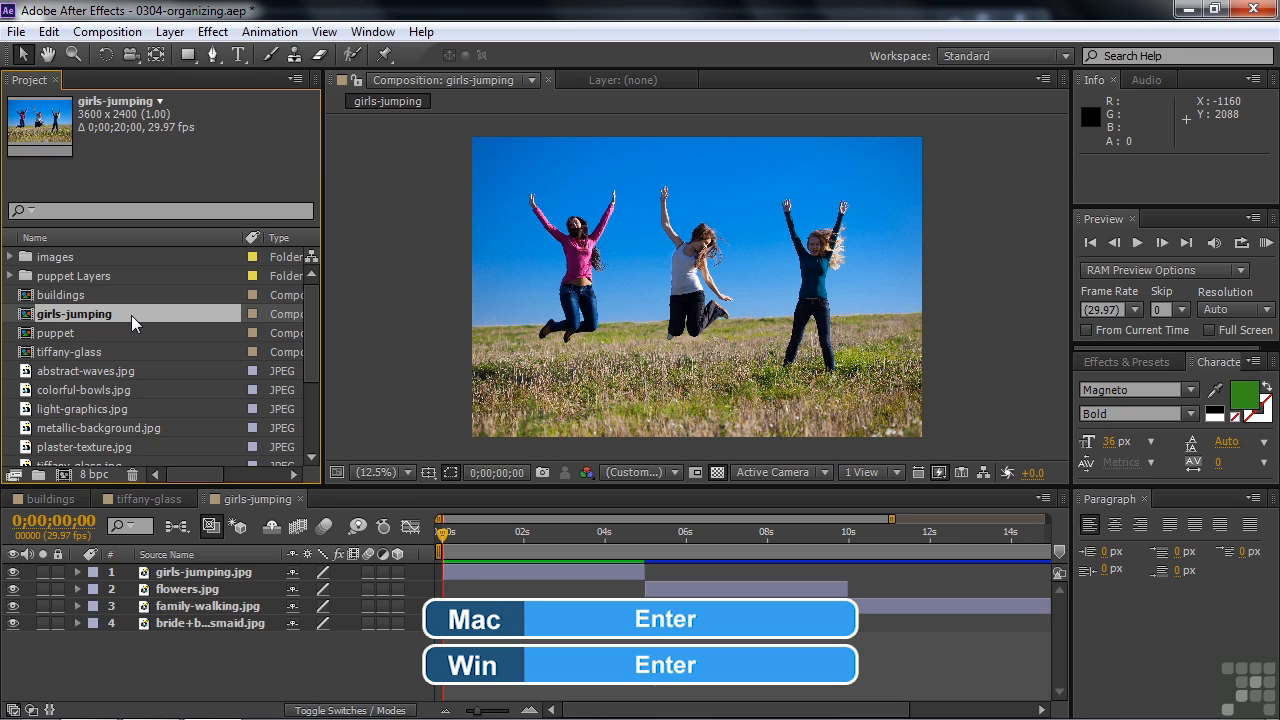
key(Return)
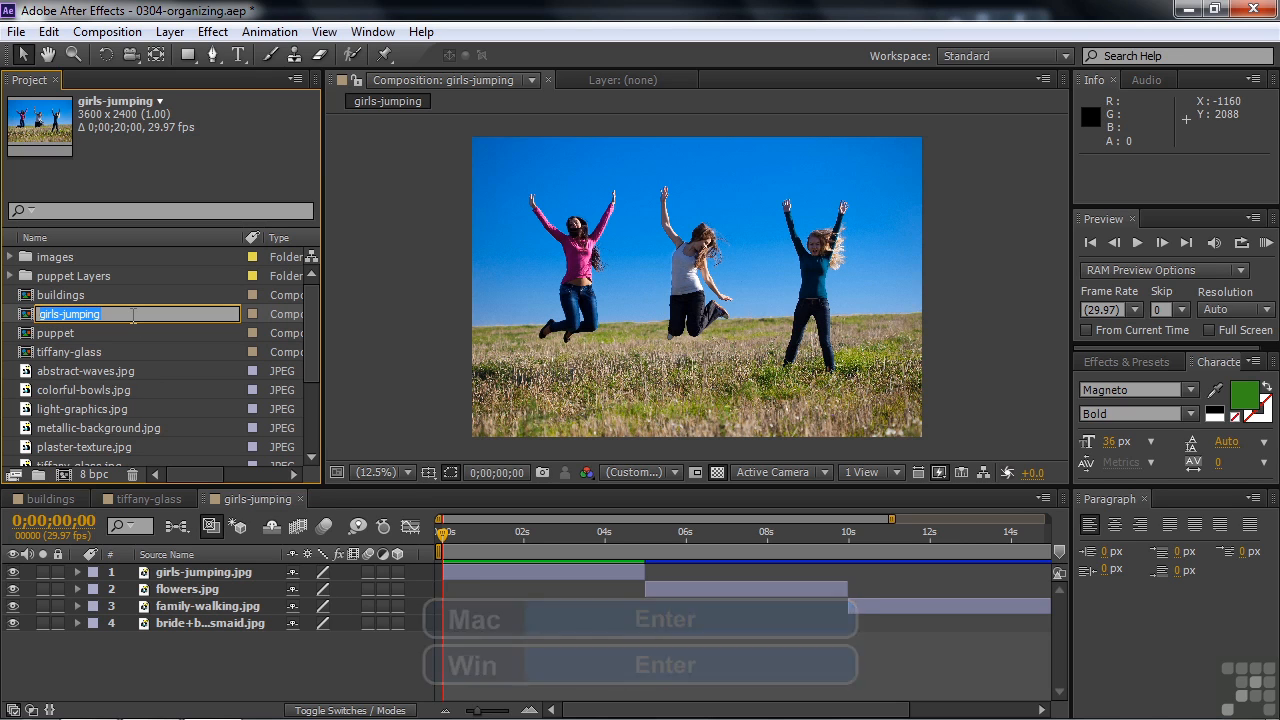
text(images comp)
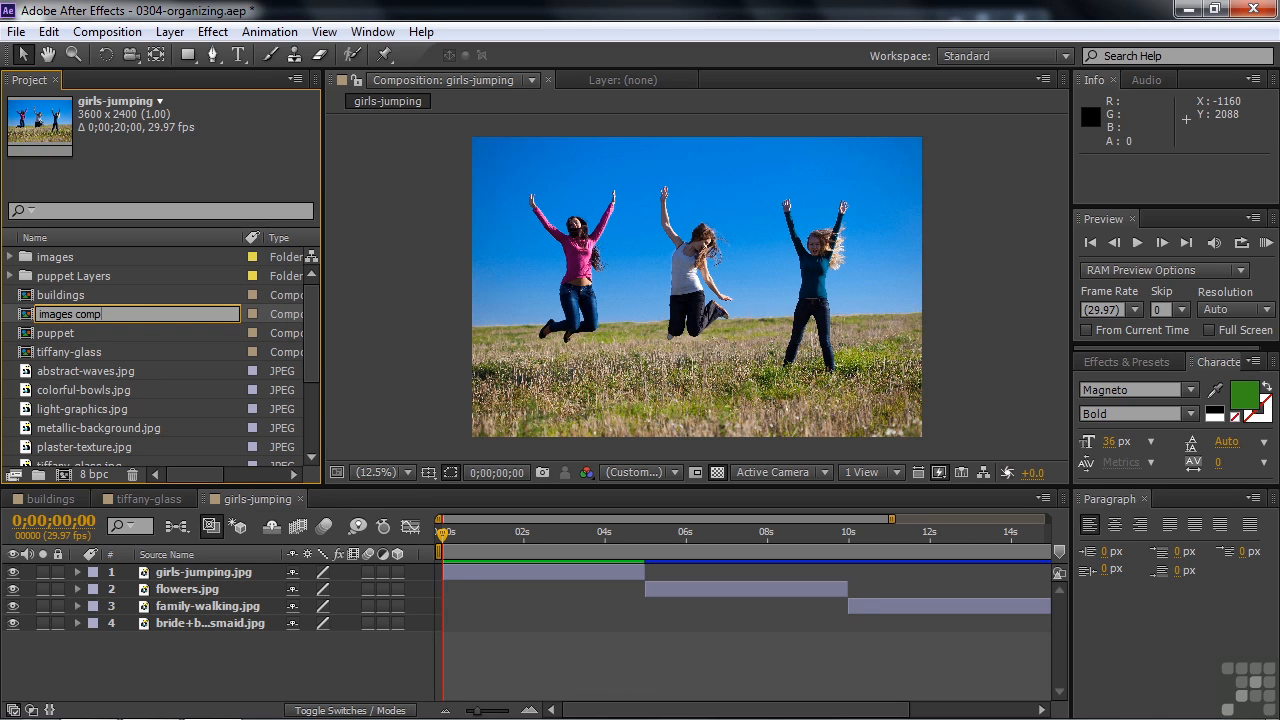
key(Return)
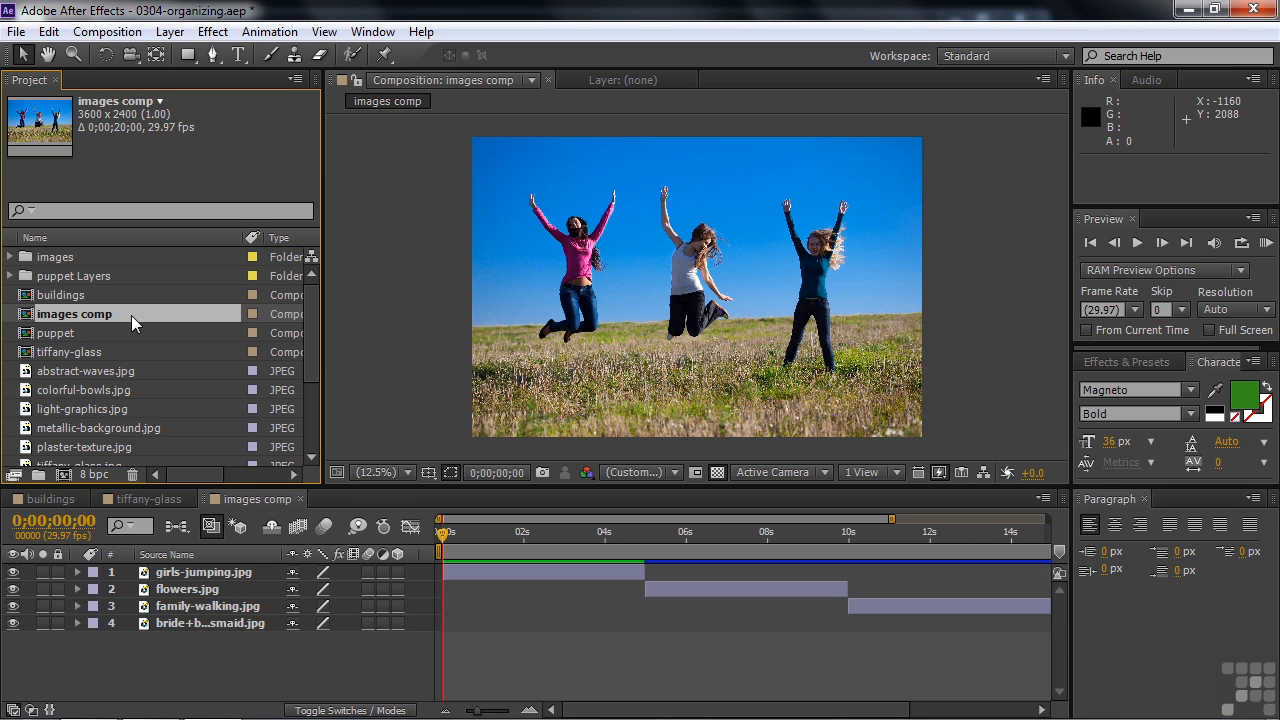
Move the images comp composition into the images folder and check the folder's contents.
drag(40, 314, 51, 262)
click(11, 258)
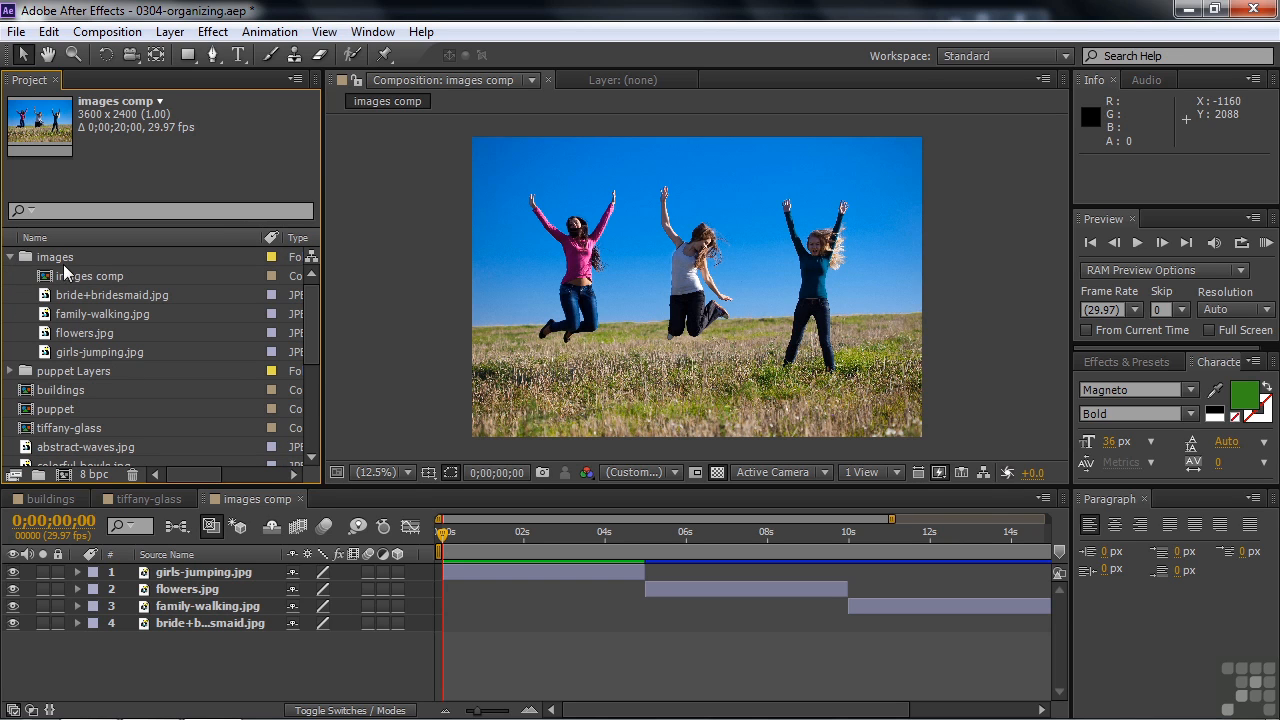
click(10, 258)
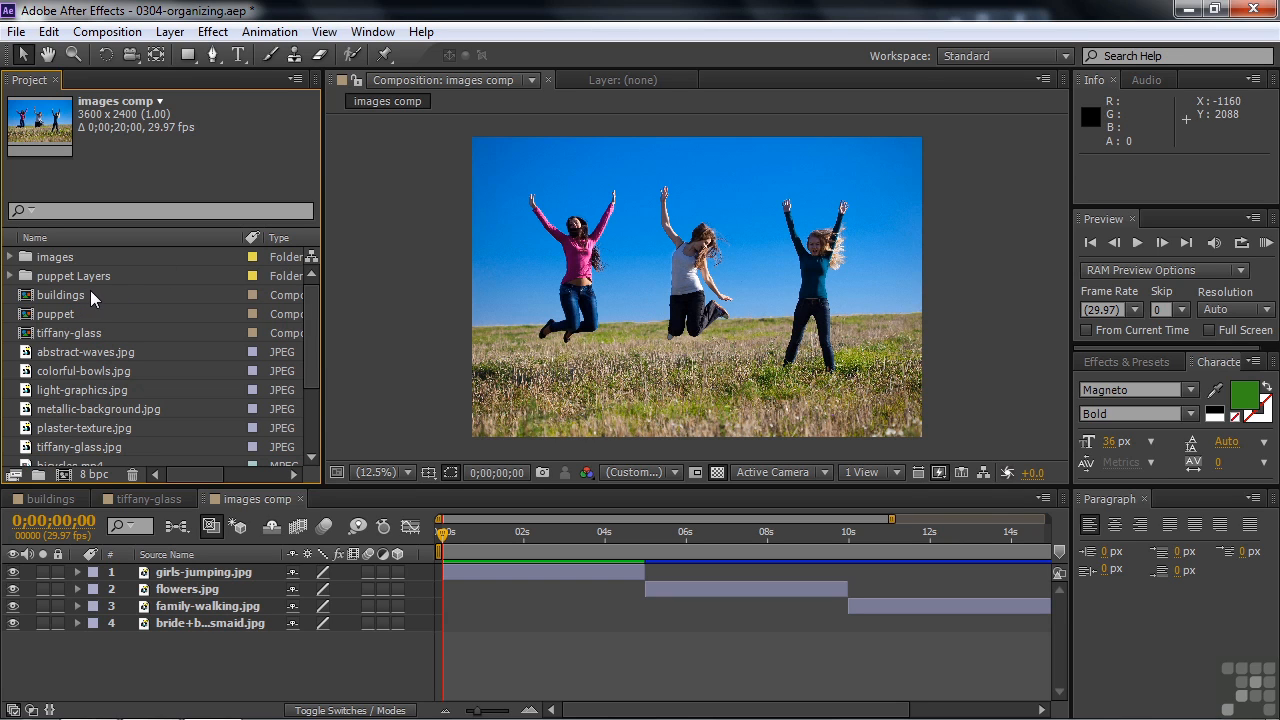
Rename the puppet composition as "puppet comp" and move it into the puppet Layers folder.
scroll(308, 348, down, 1)
scroll(308, 348, down, 2)
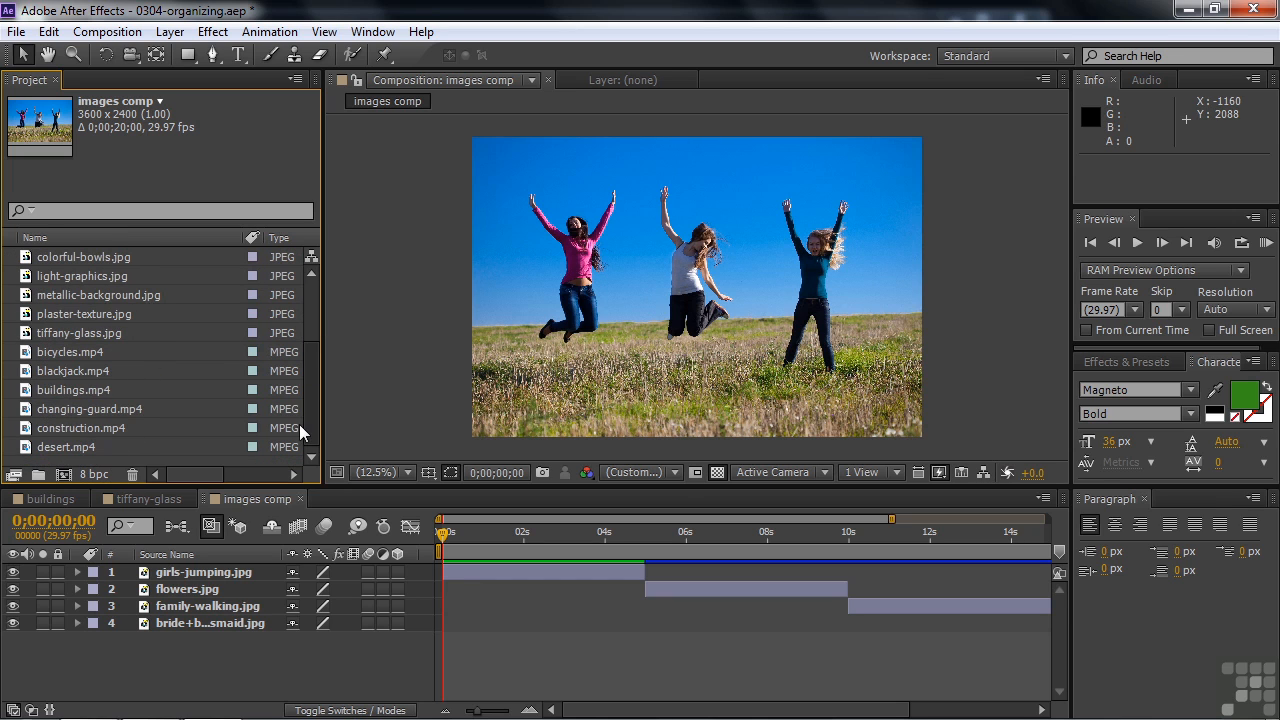
scroll(304, 396, up, 3)
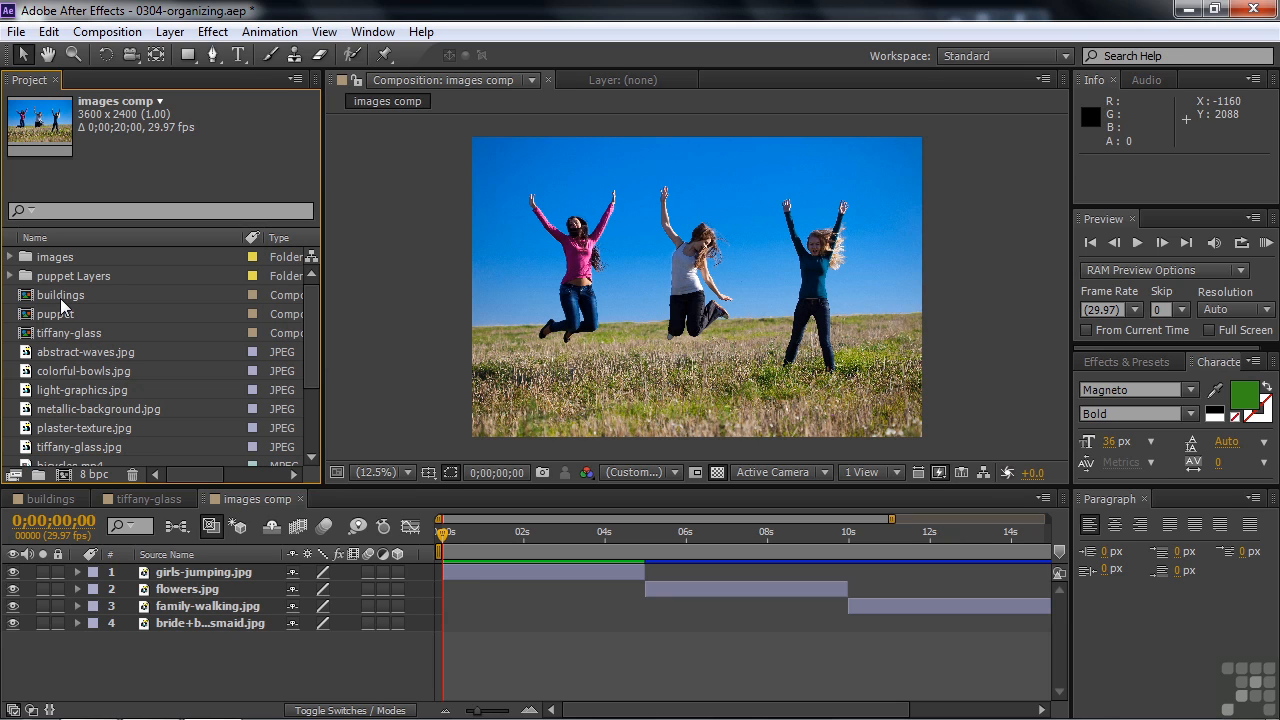
click(11, 277)
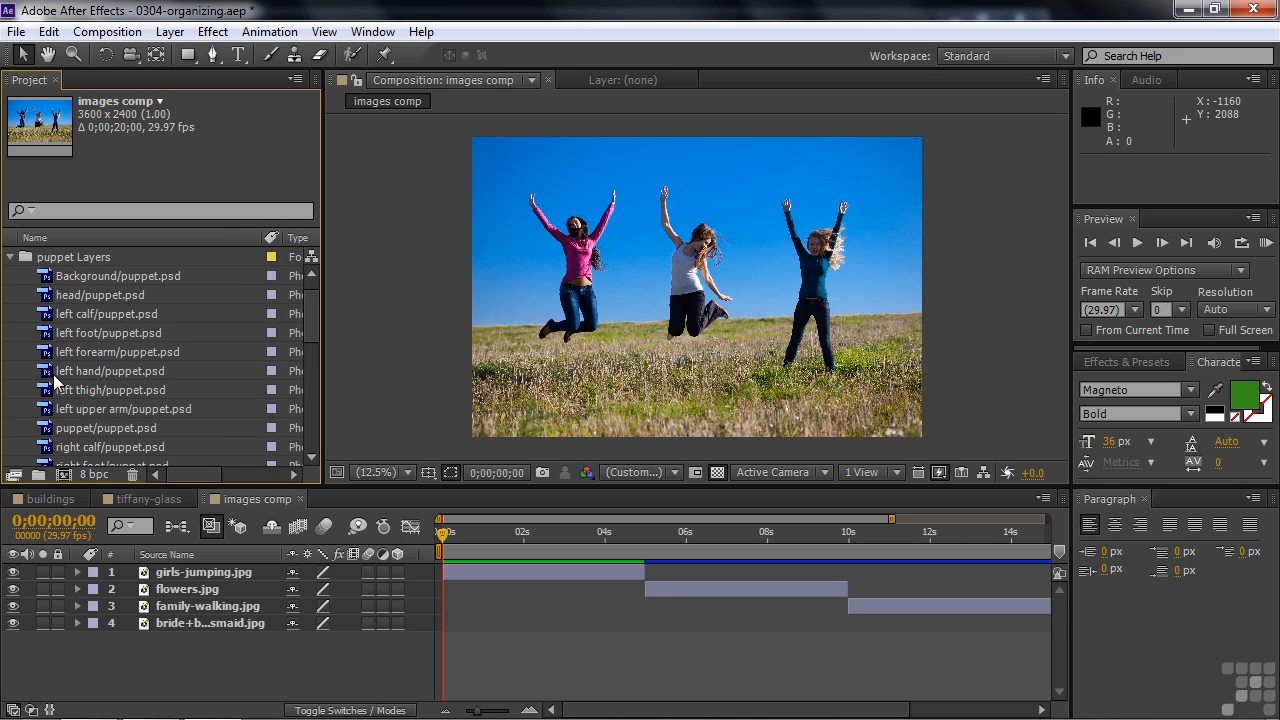
click(10, 257)
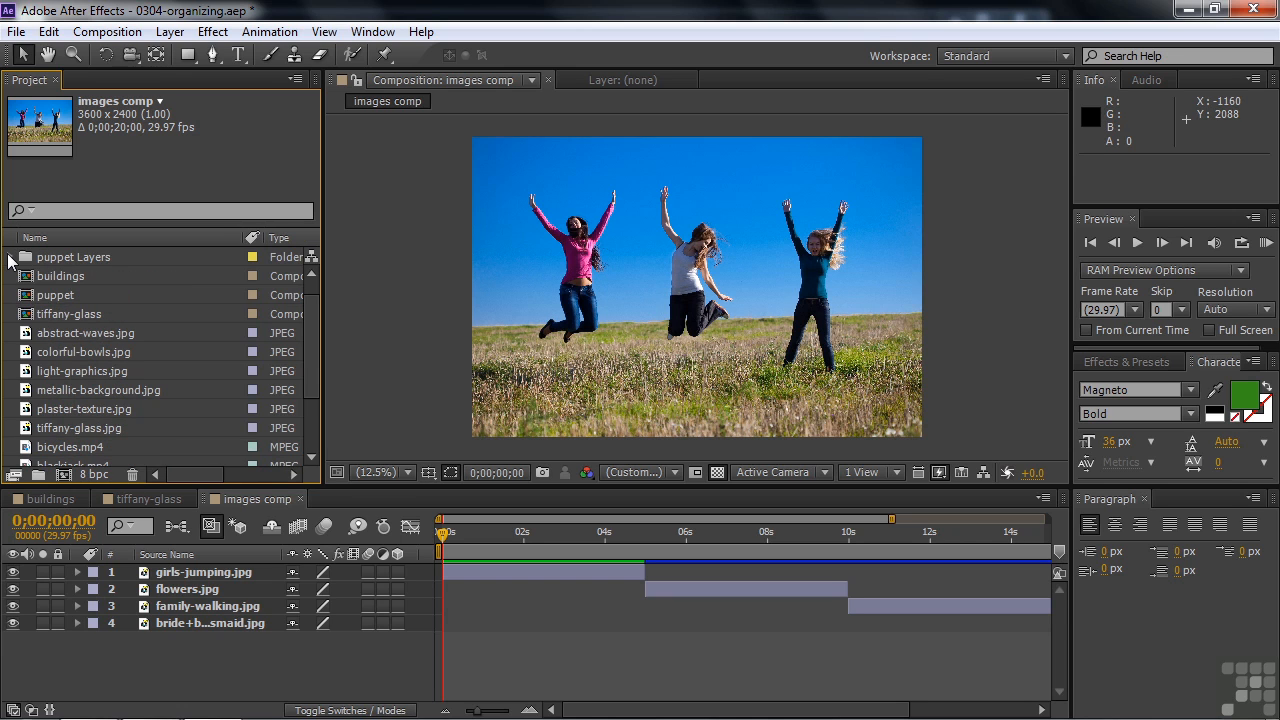
click(58, 293)
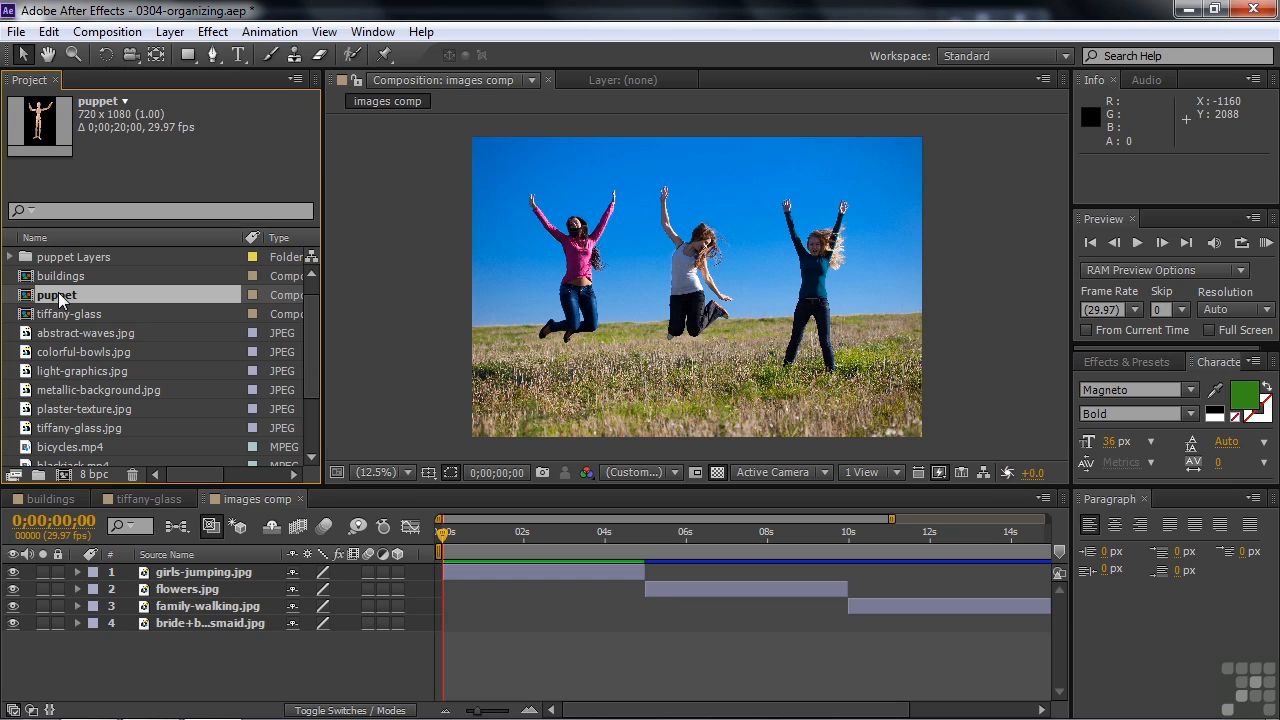
key(Return)
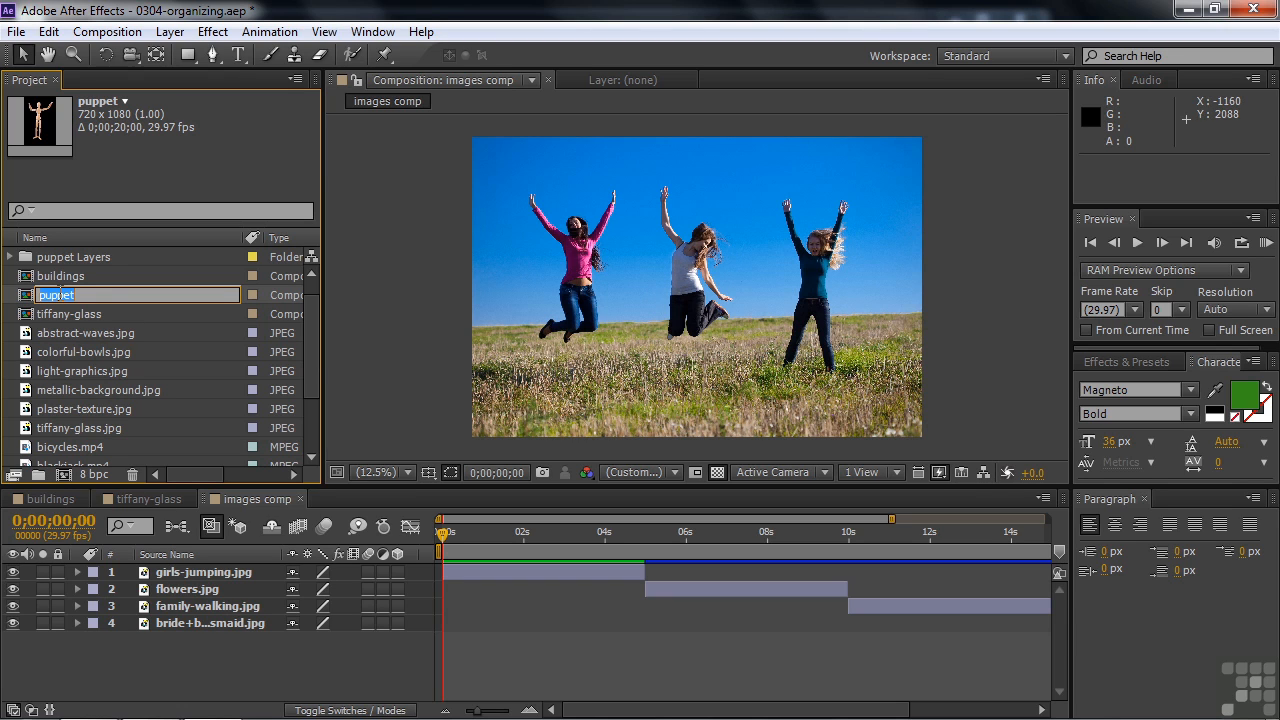
key(End)
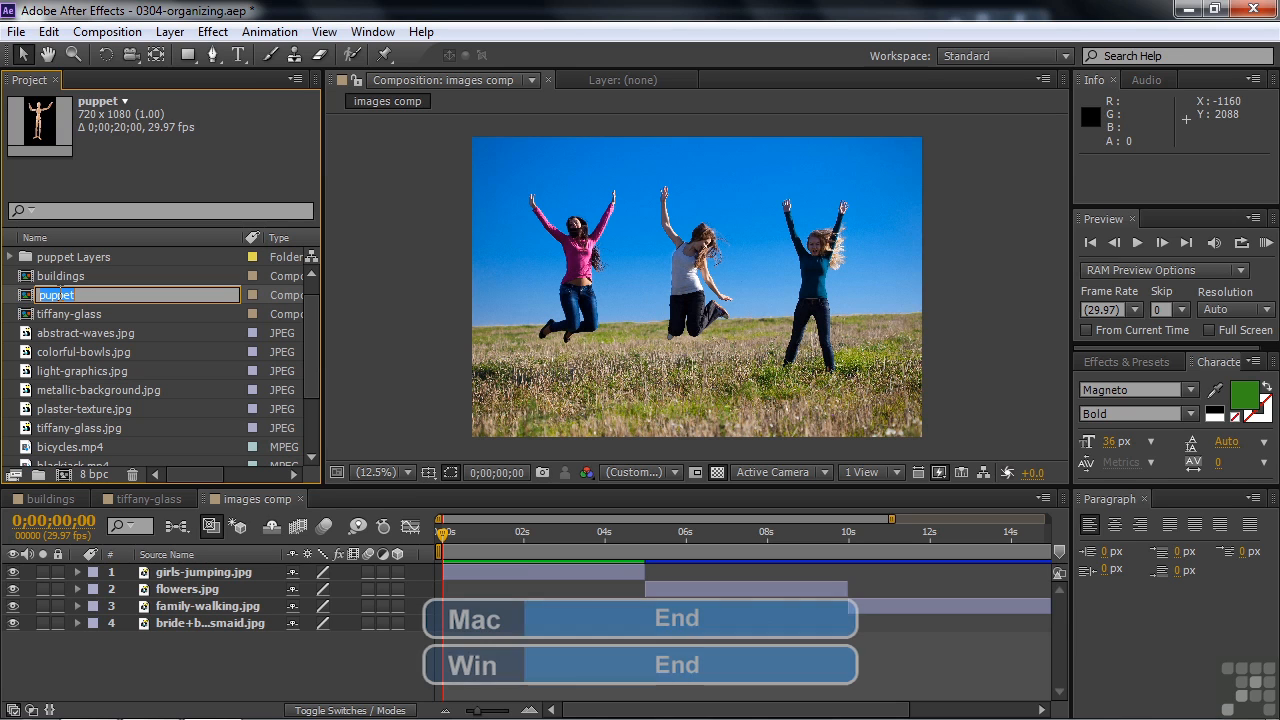
text(comp)
key(Return)
drag(60, 298, 48, 281)
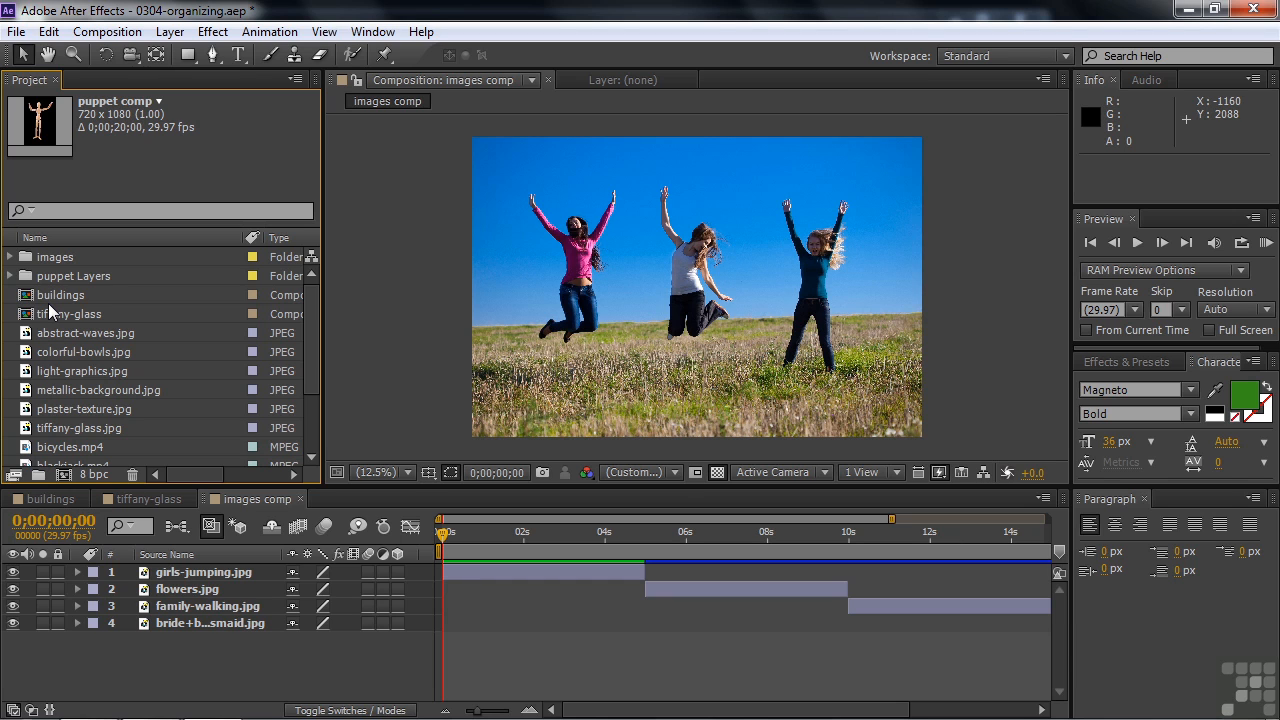
Add a 3600 x 2400 px dark yellow (#525A11) solid layer to images comp and check the Solids folder's contents.
right_click(166, 649)
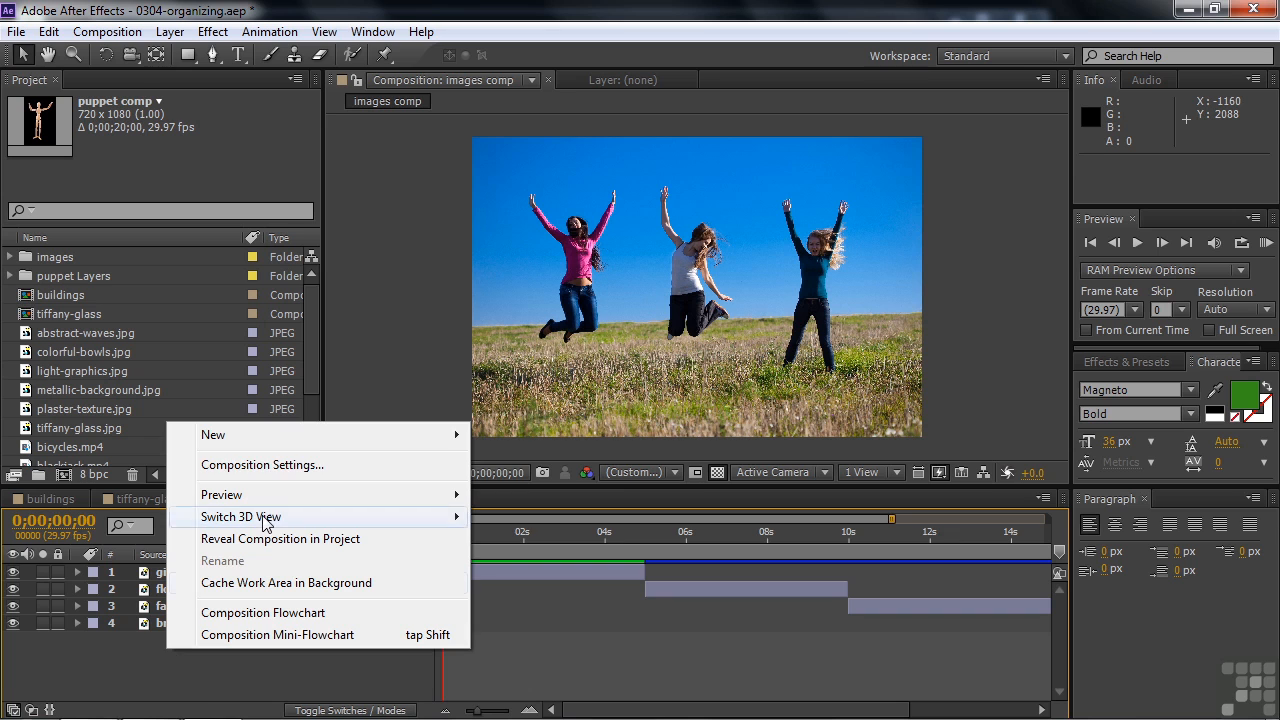
mouse_move(277, 452)
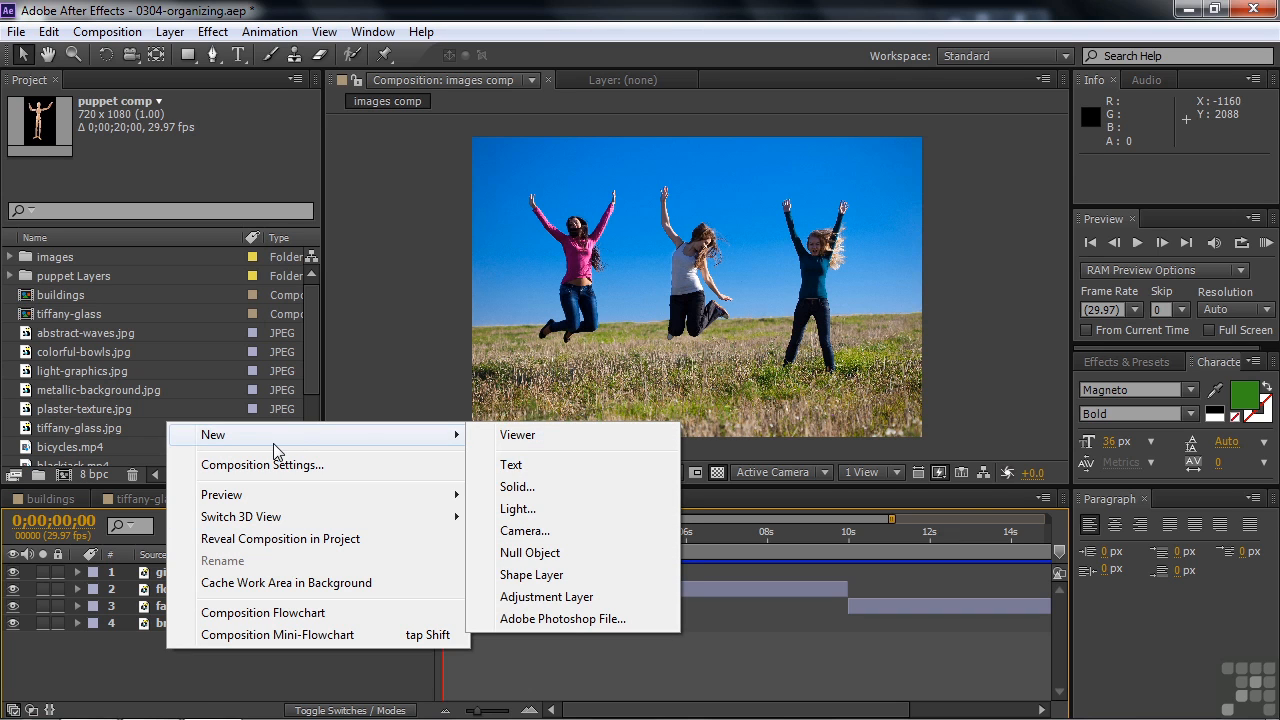
click(547, 484)
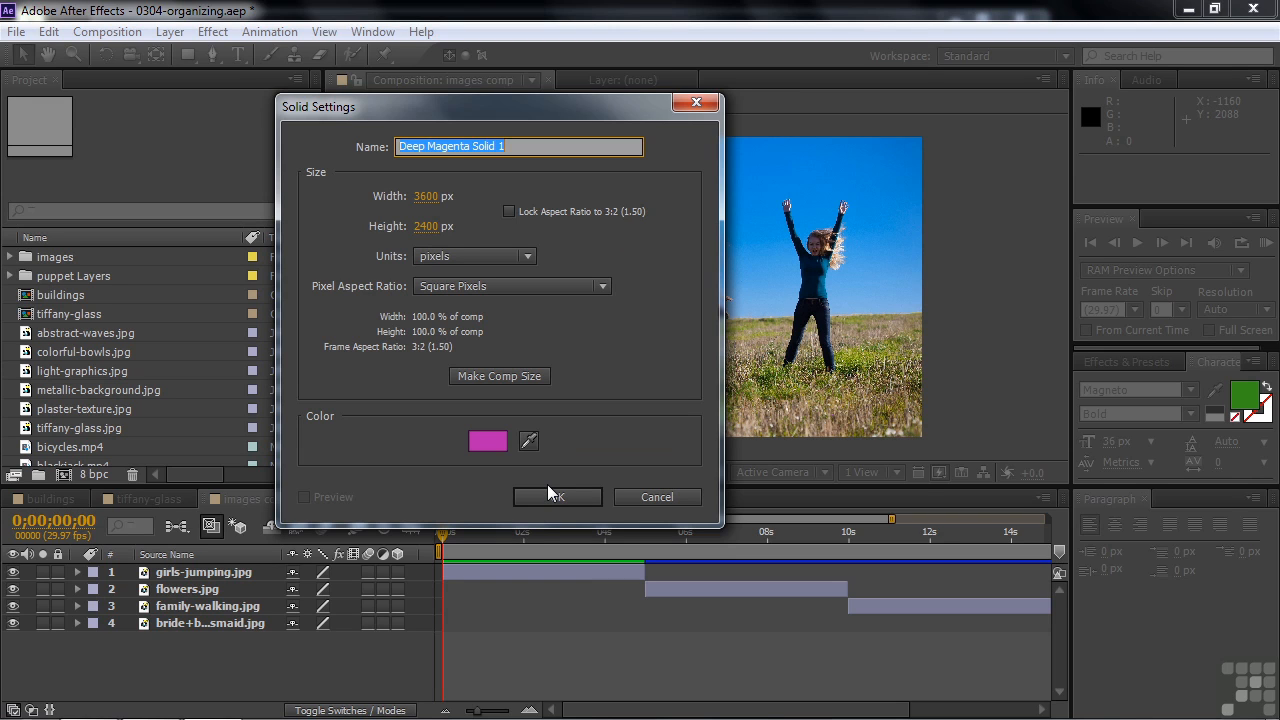
click(488, 441)
click(536, 386)
click(484, 344)
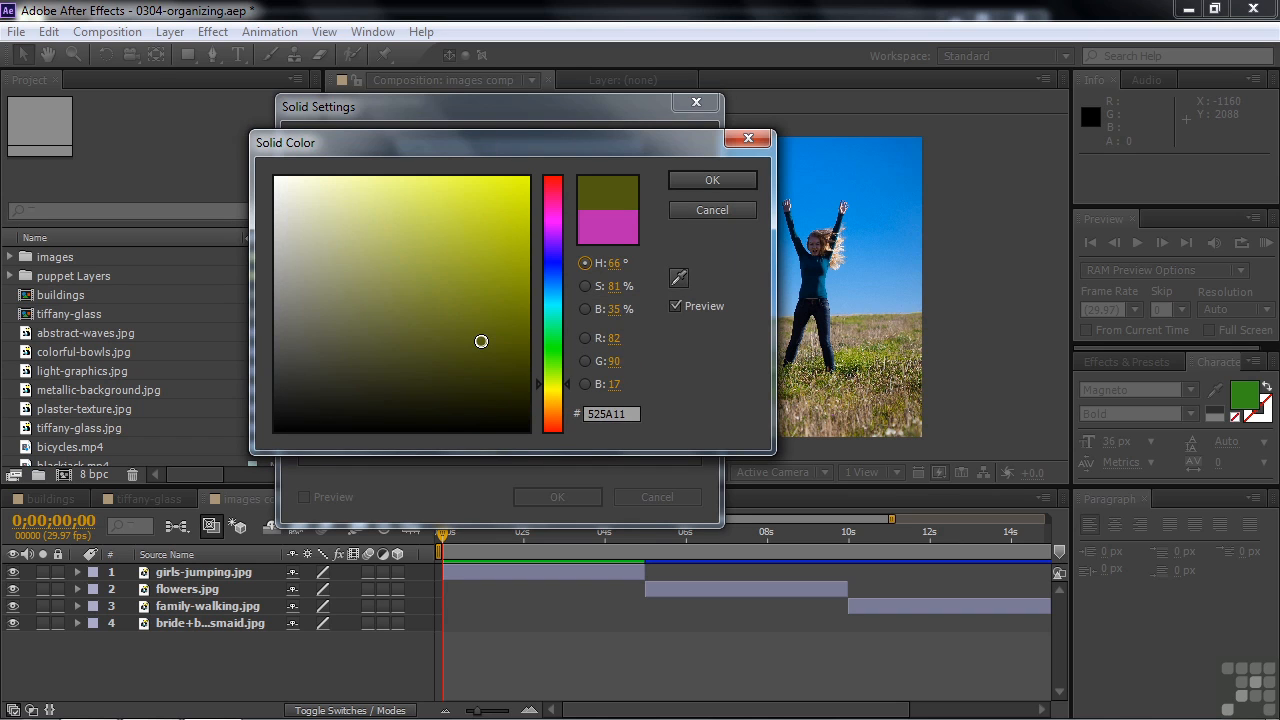
click(697, 182)
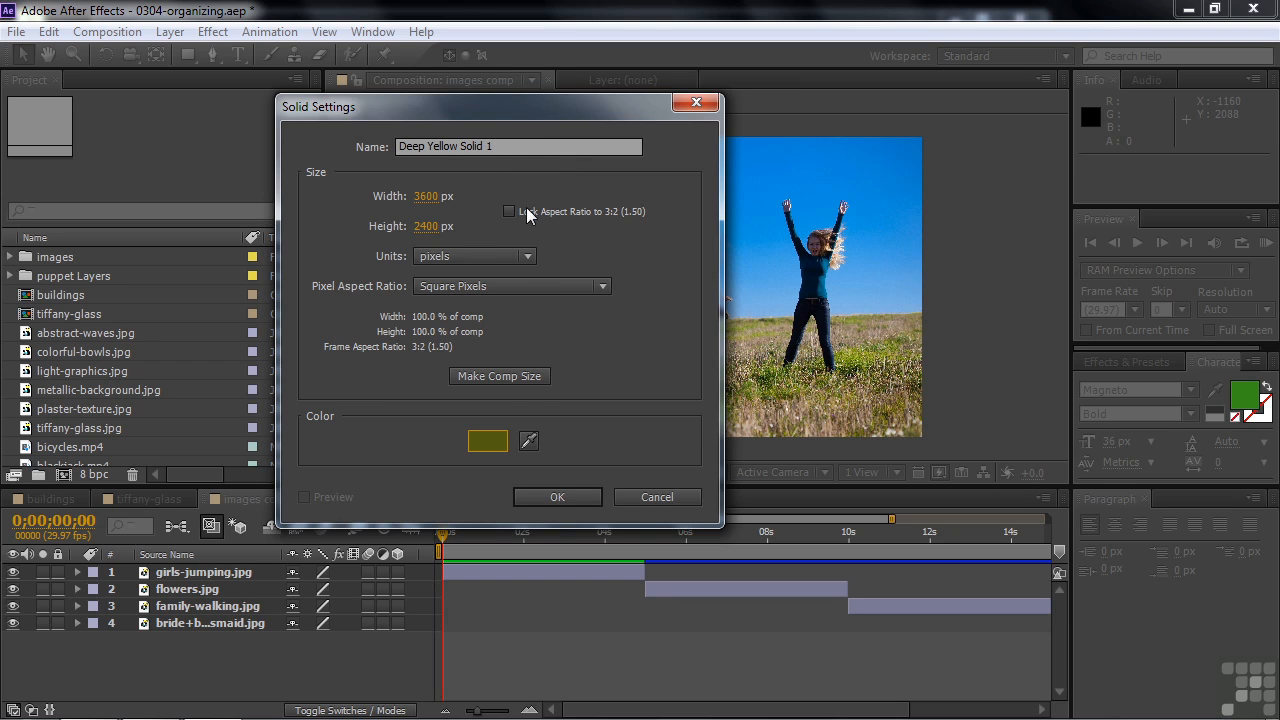
click(558, 494)
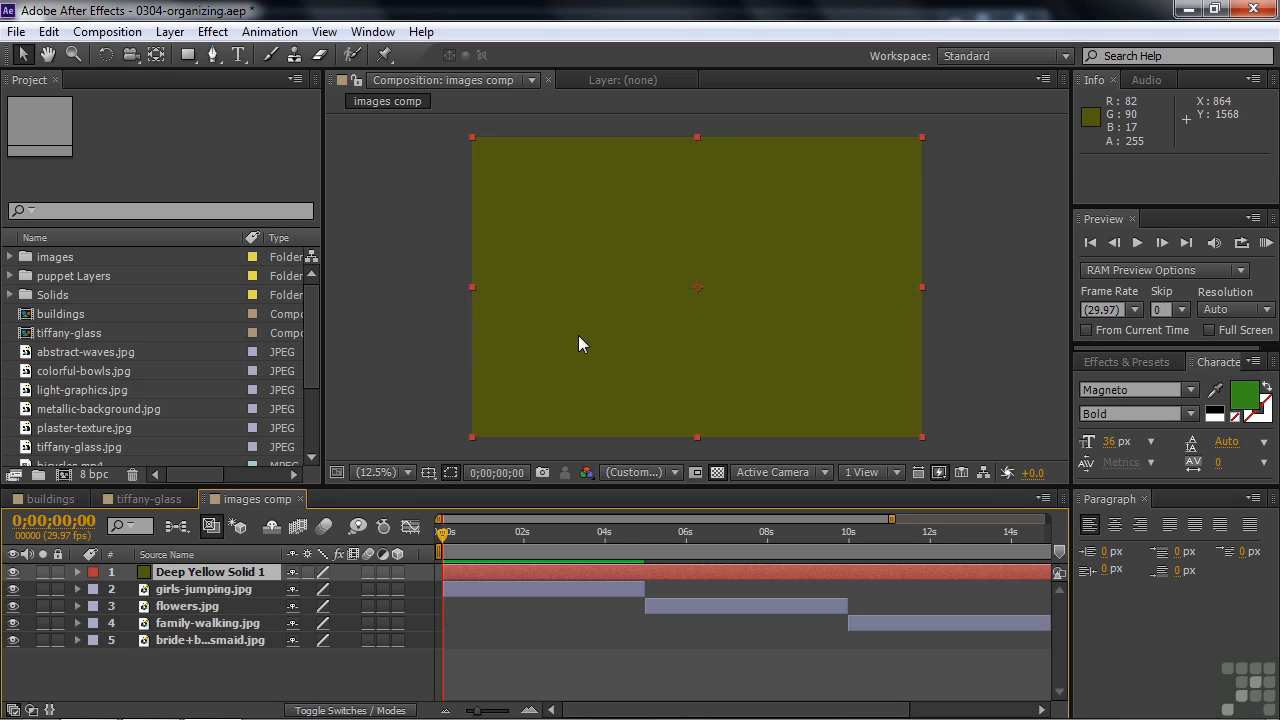
click(11, 297)
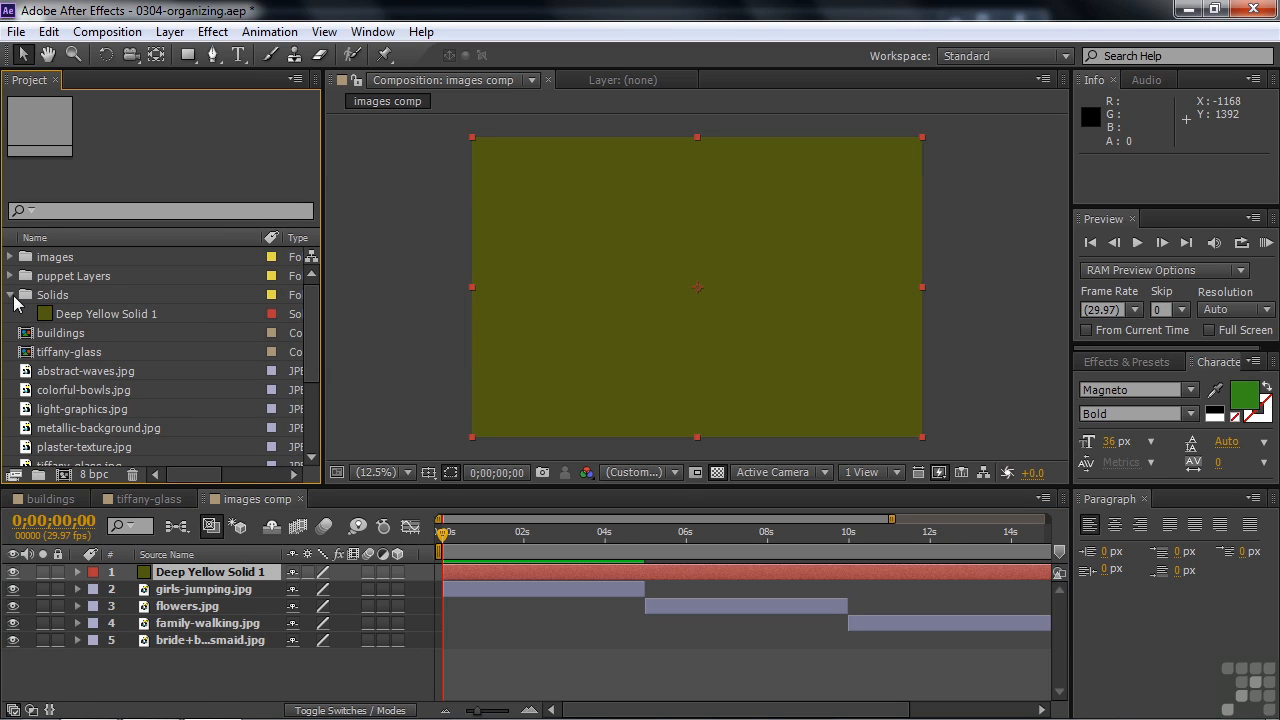
click(11, 296)
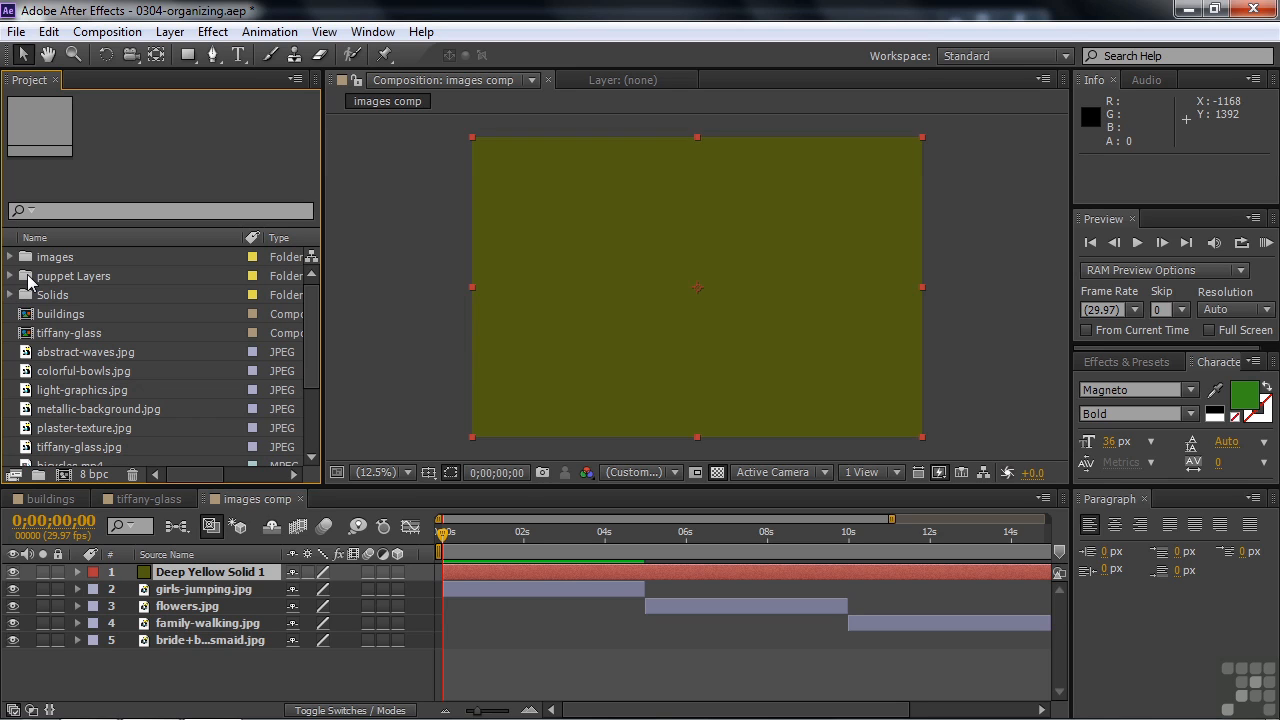
click(29, 280)
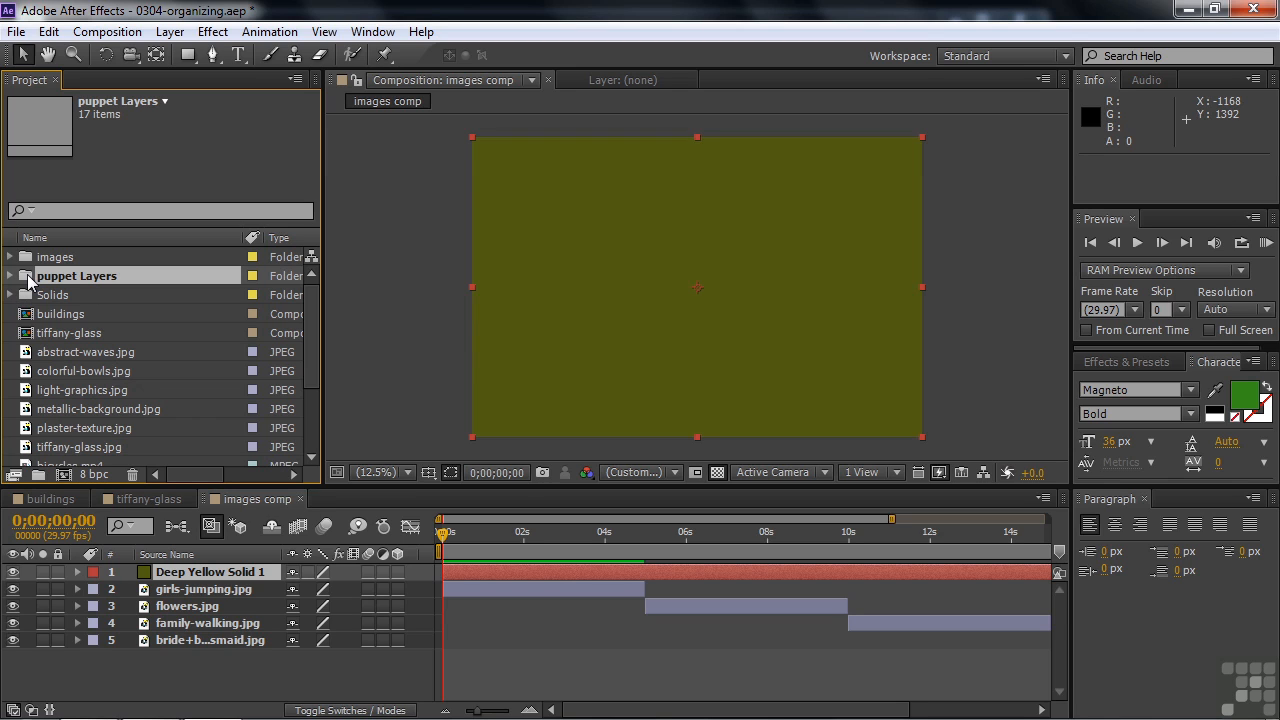
Add a deep blue (RGB 24, 54, 167) solid to images comp and check the puppet Layers and Solids folders' contents.
right_click(118, 676)
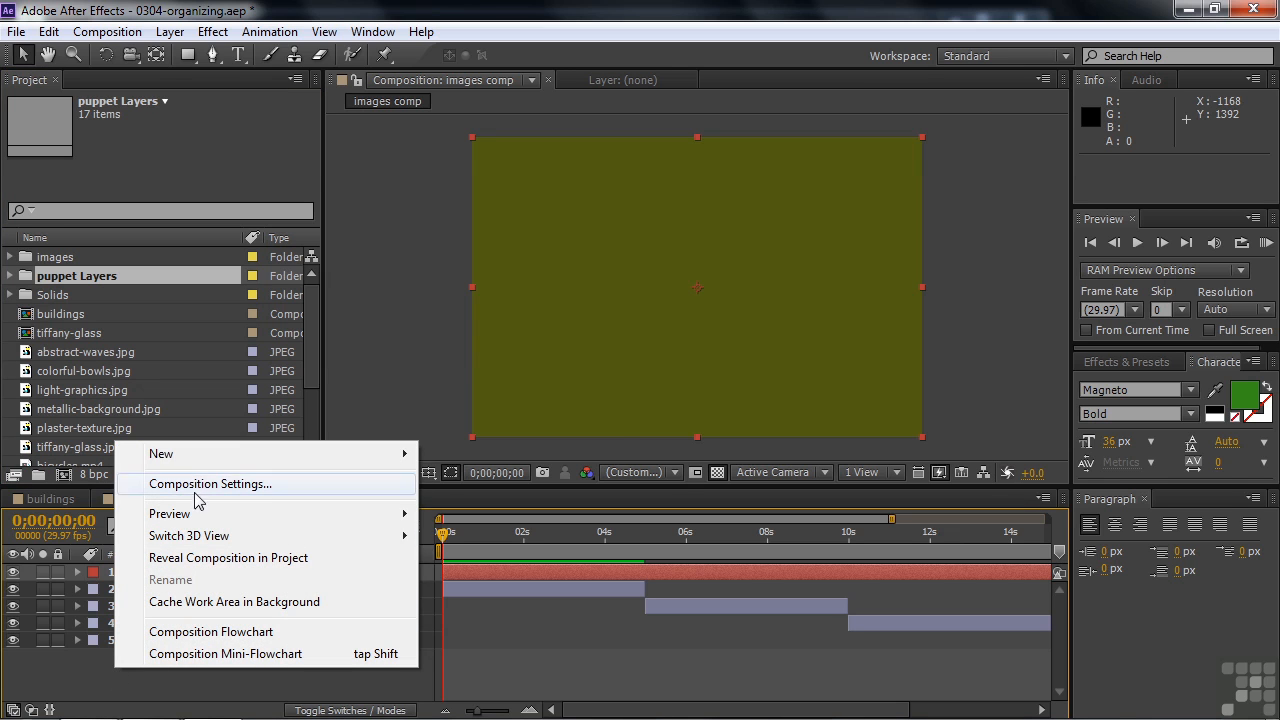
mouse_move(357, 466)
click(505, 500)
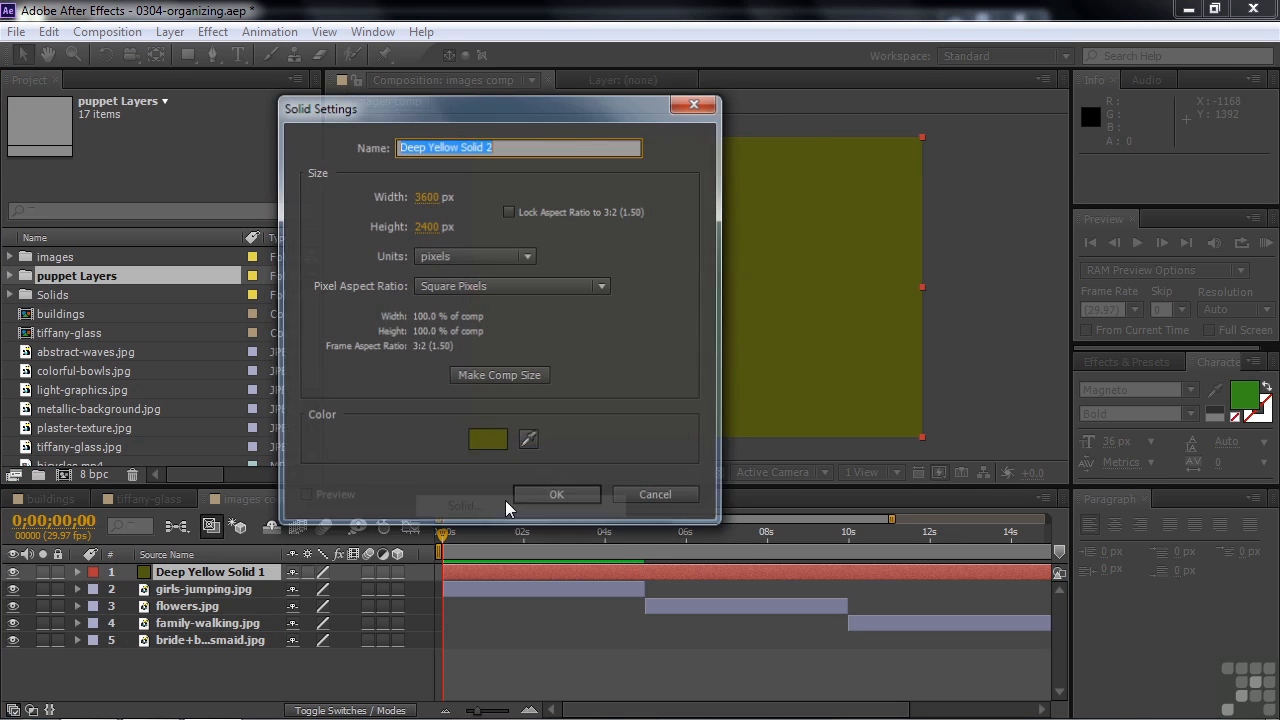
click(495, 445)
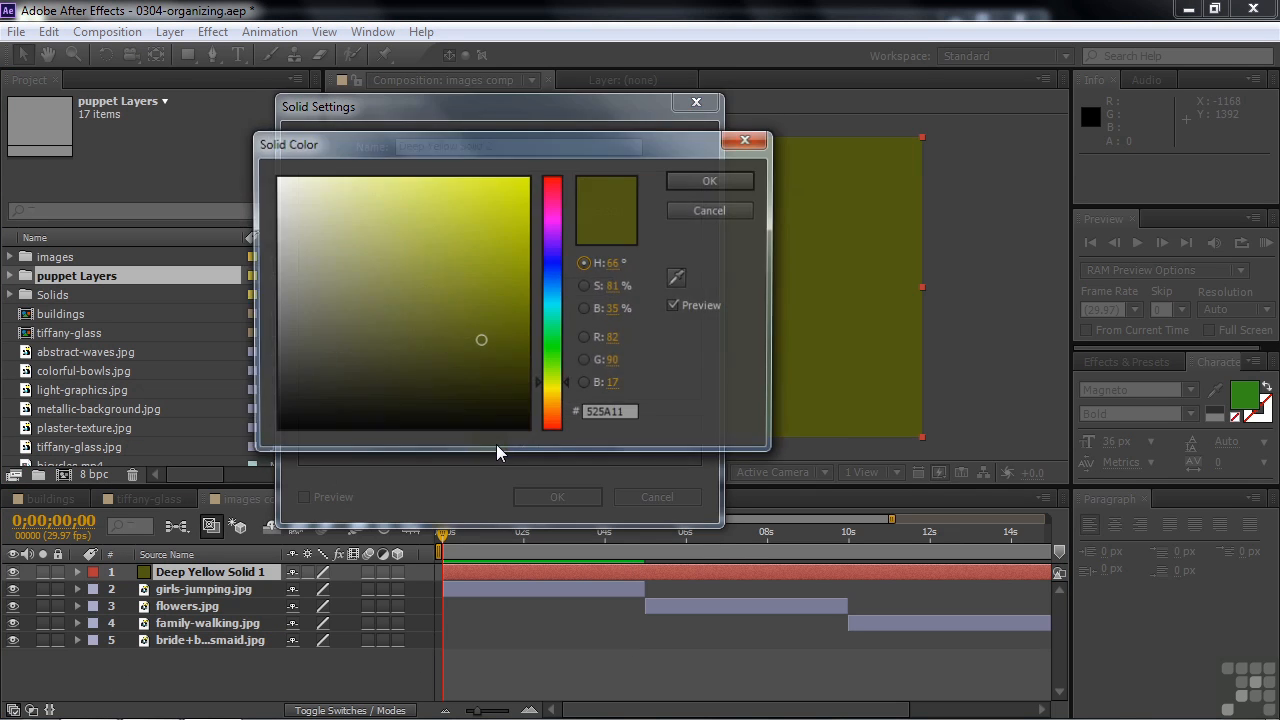
click(553, 270)
click(710, 178)
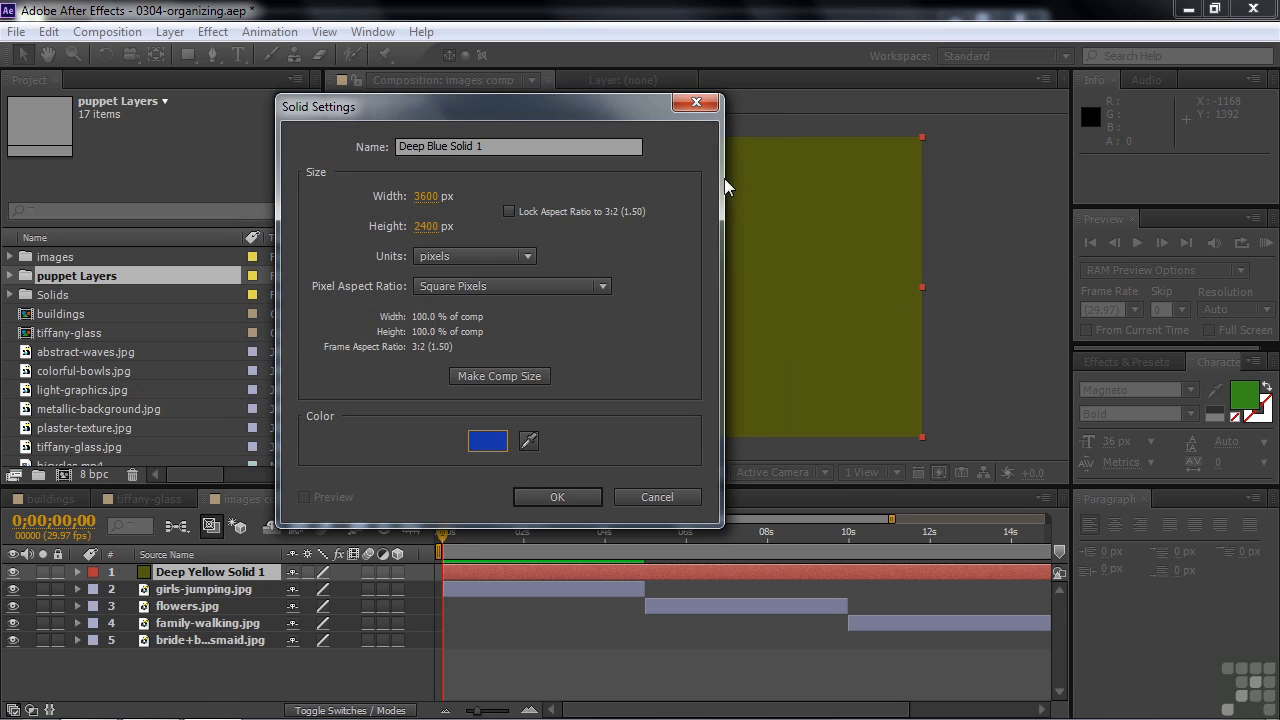
click(566, 495)
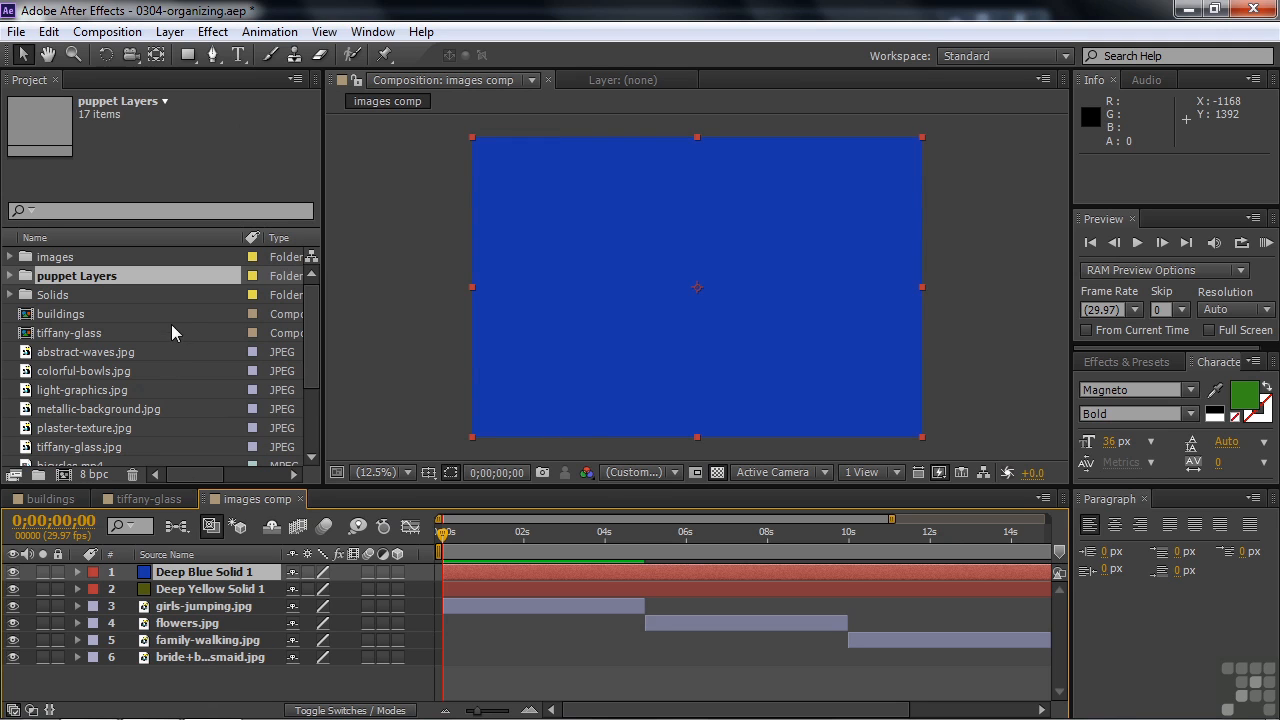
click(10, 276)
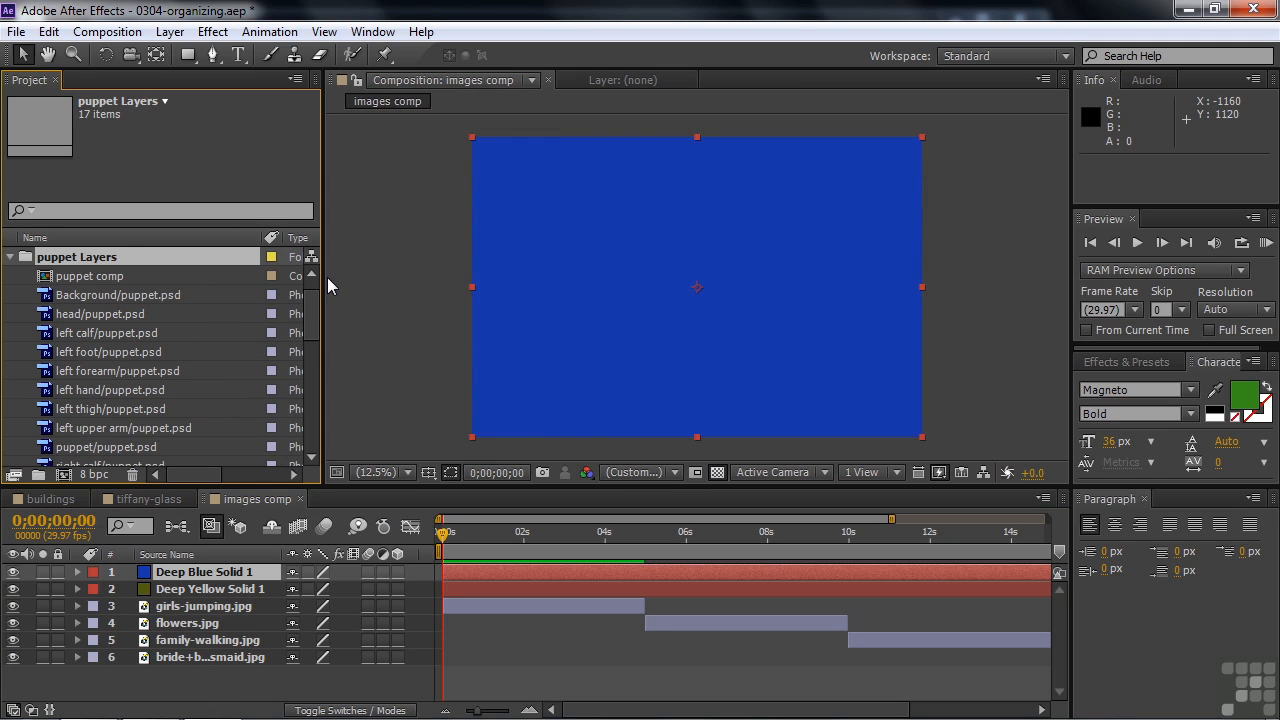
drag(310, 318, 236, 280)
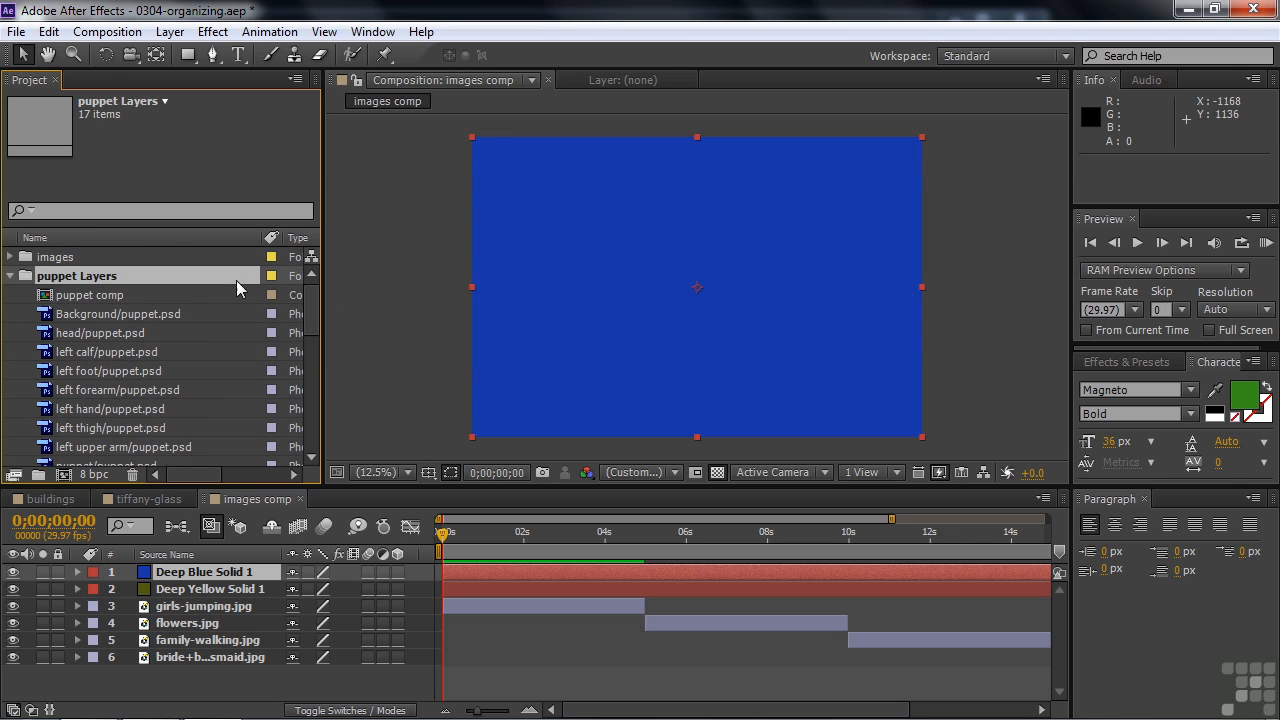
click(10, 276)
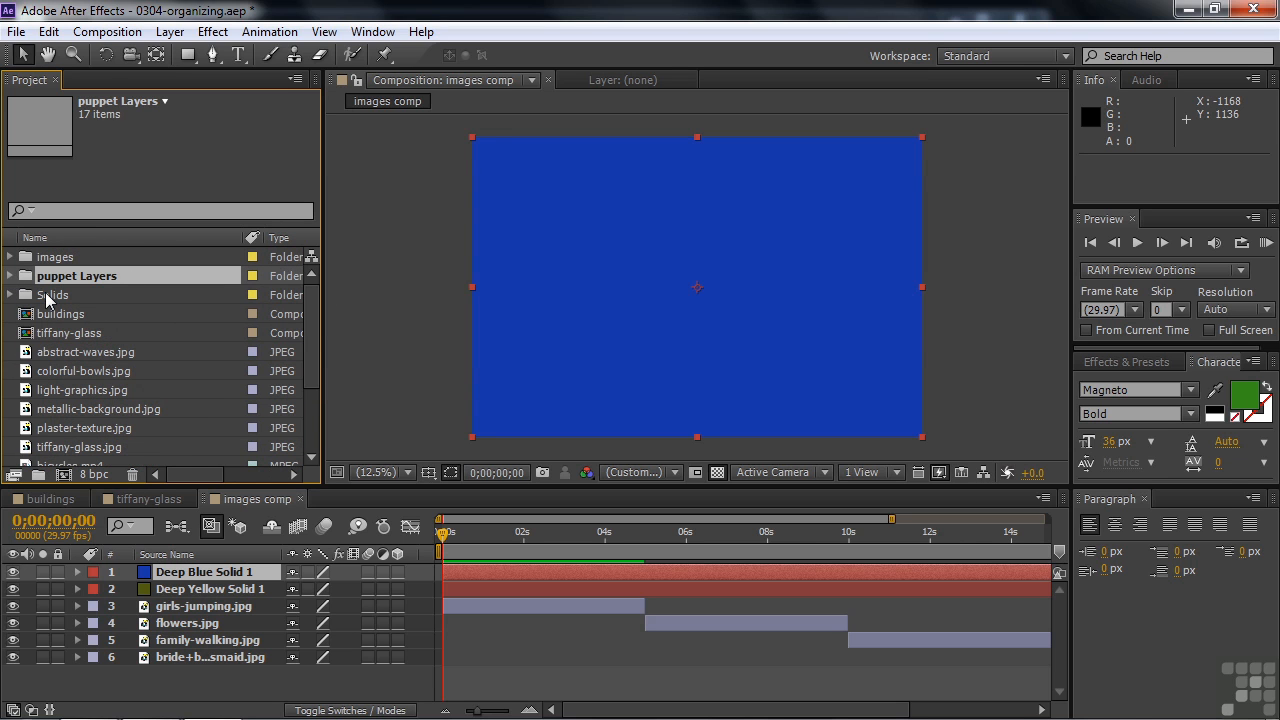
click(12, 295)
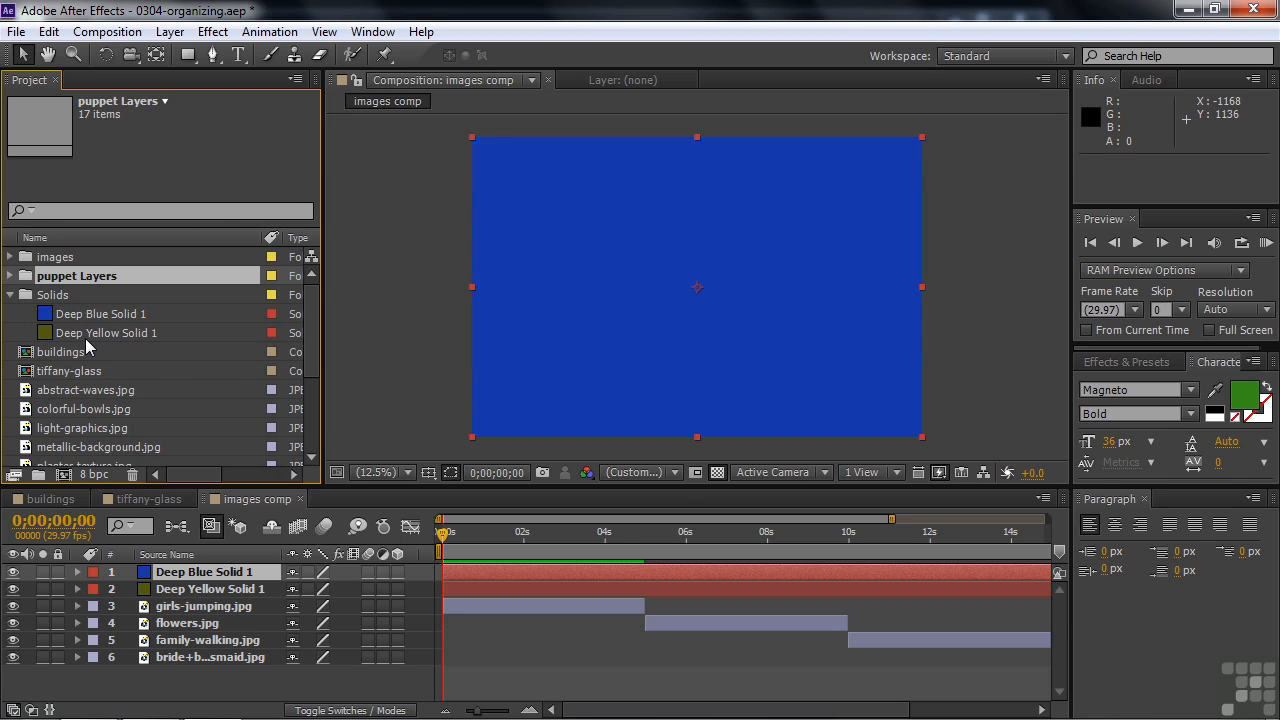
click(10, 295)
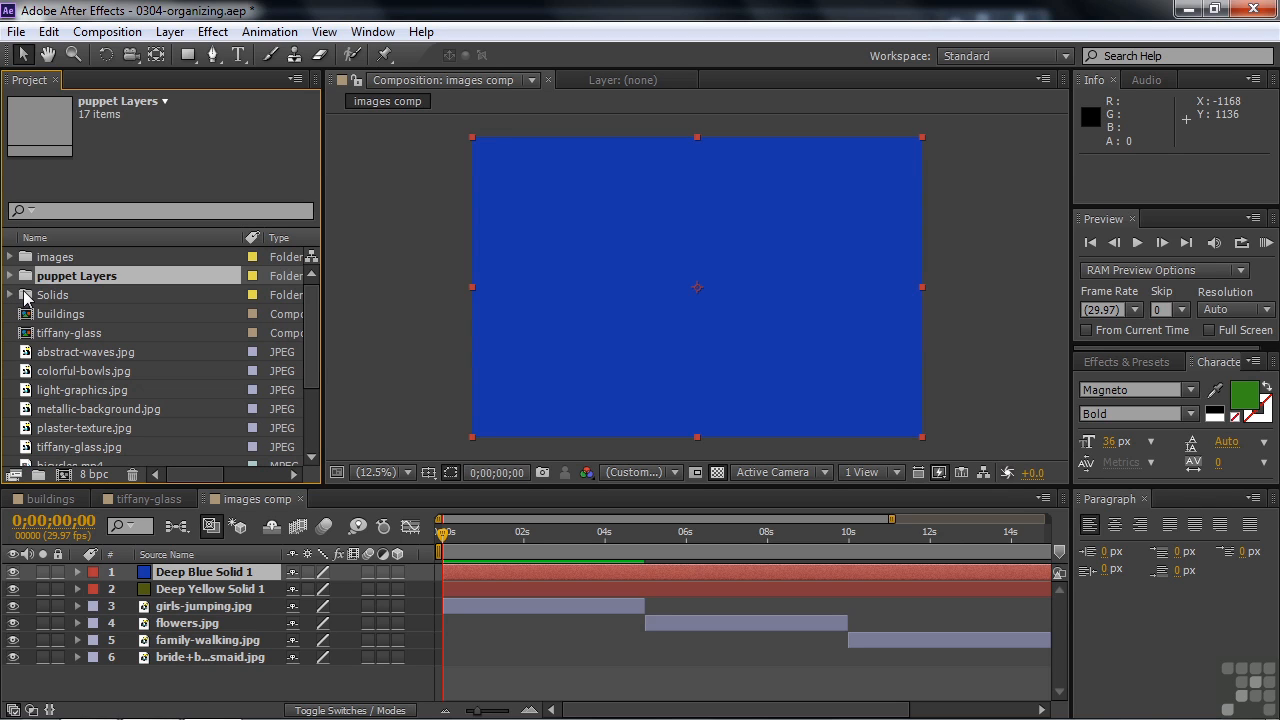
Add a null object to images comp and check the Solids folder's contents.
right_click(267, 686)
mouse_move(350, 478)
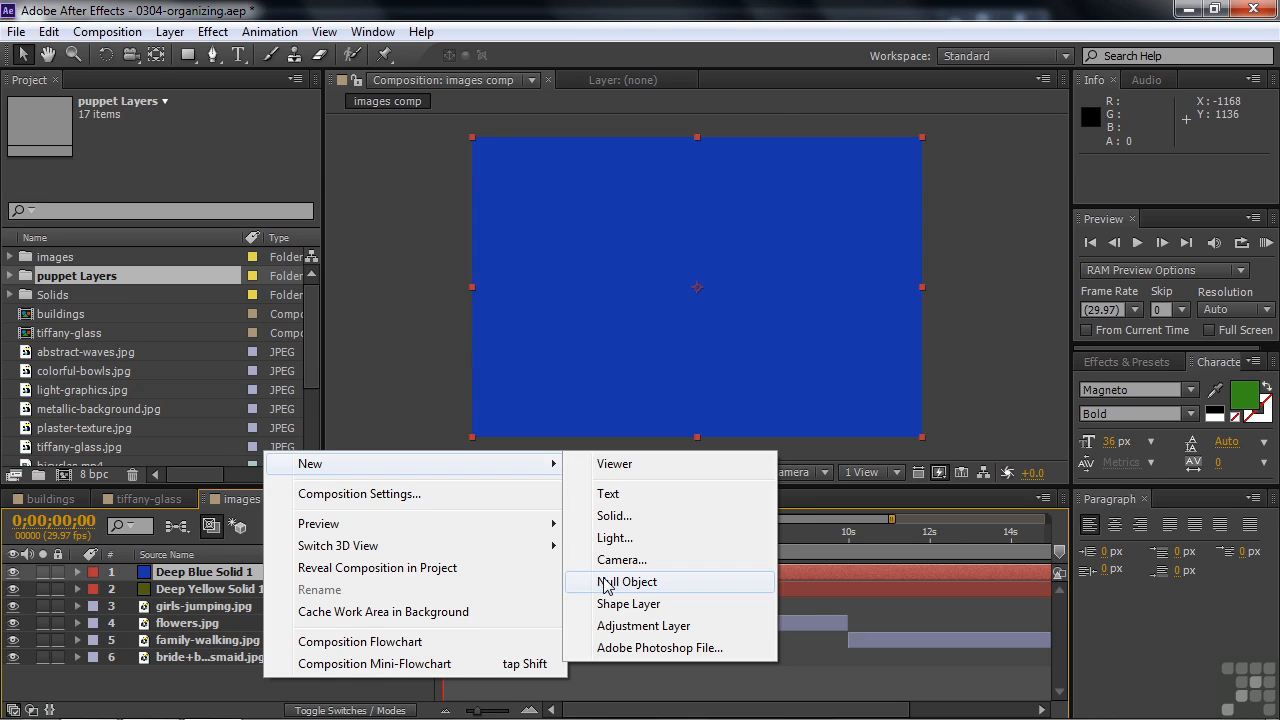
click(604, 583)
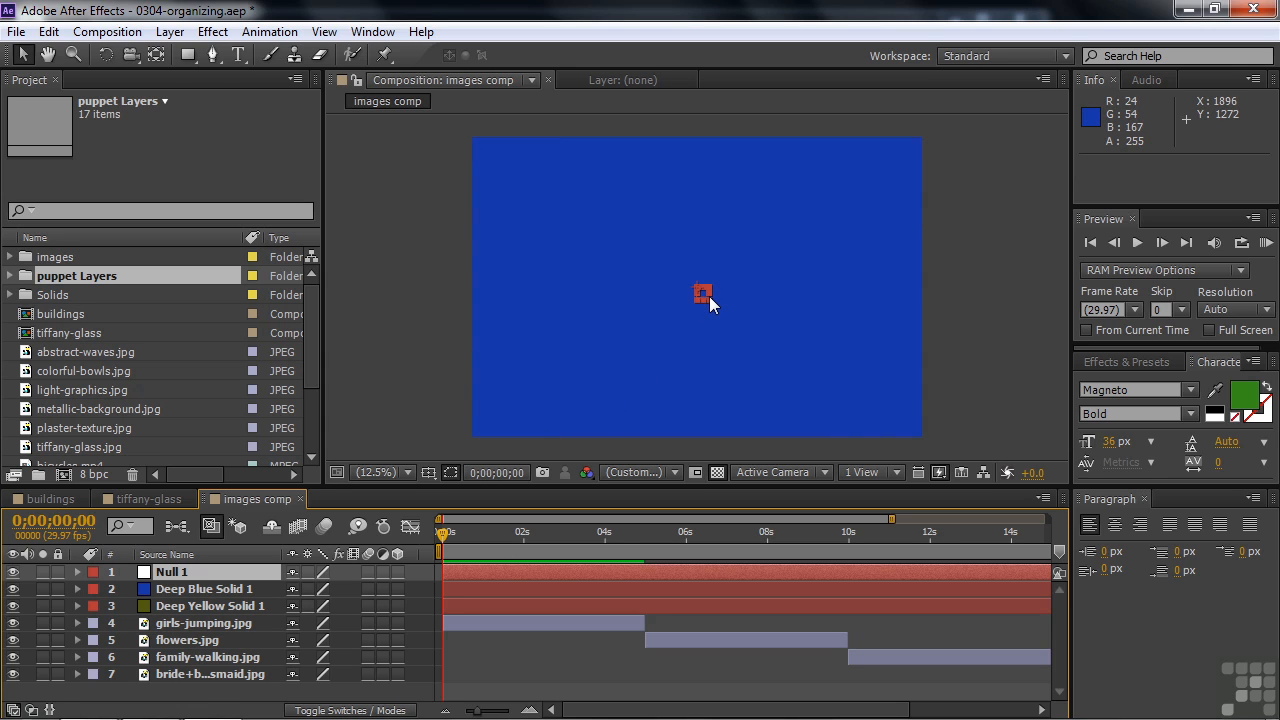
click(11, 296)
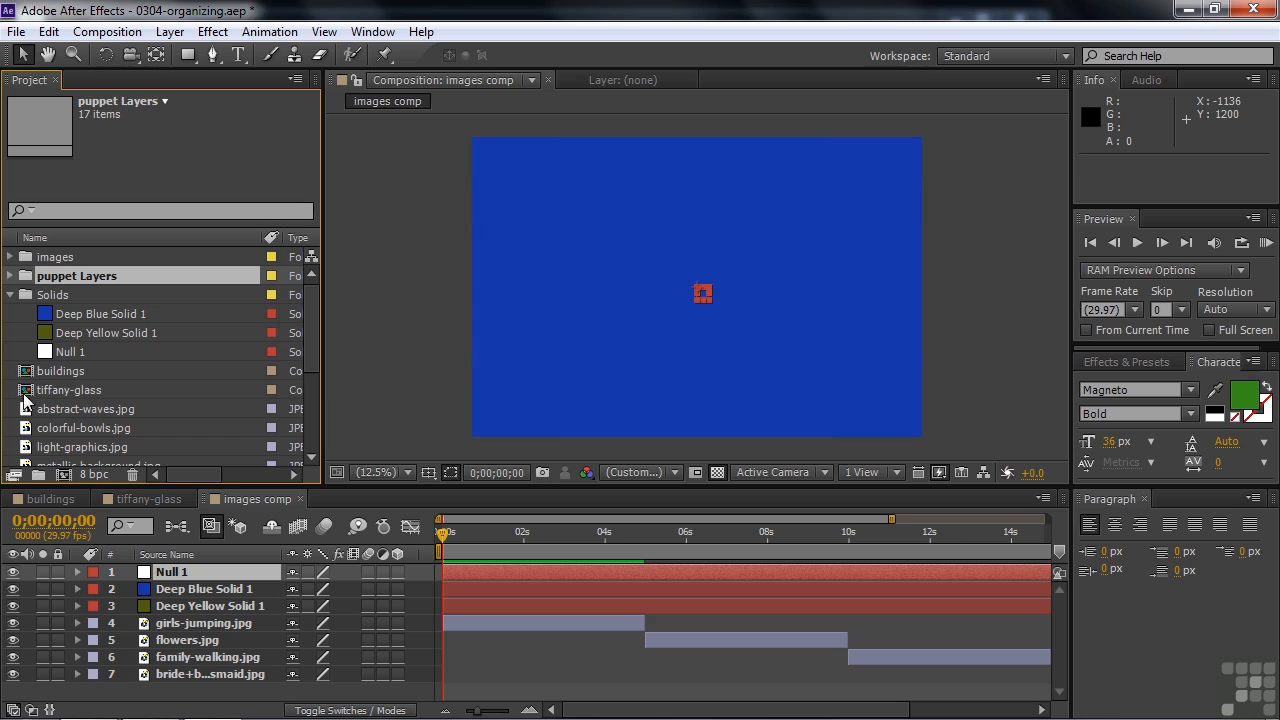
click(10, 296)
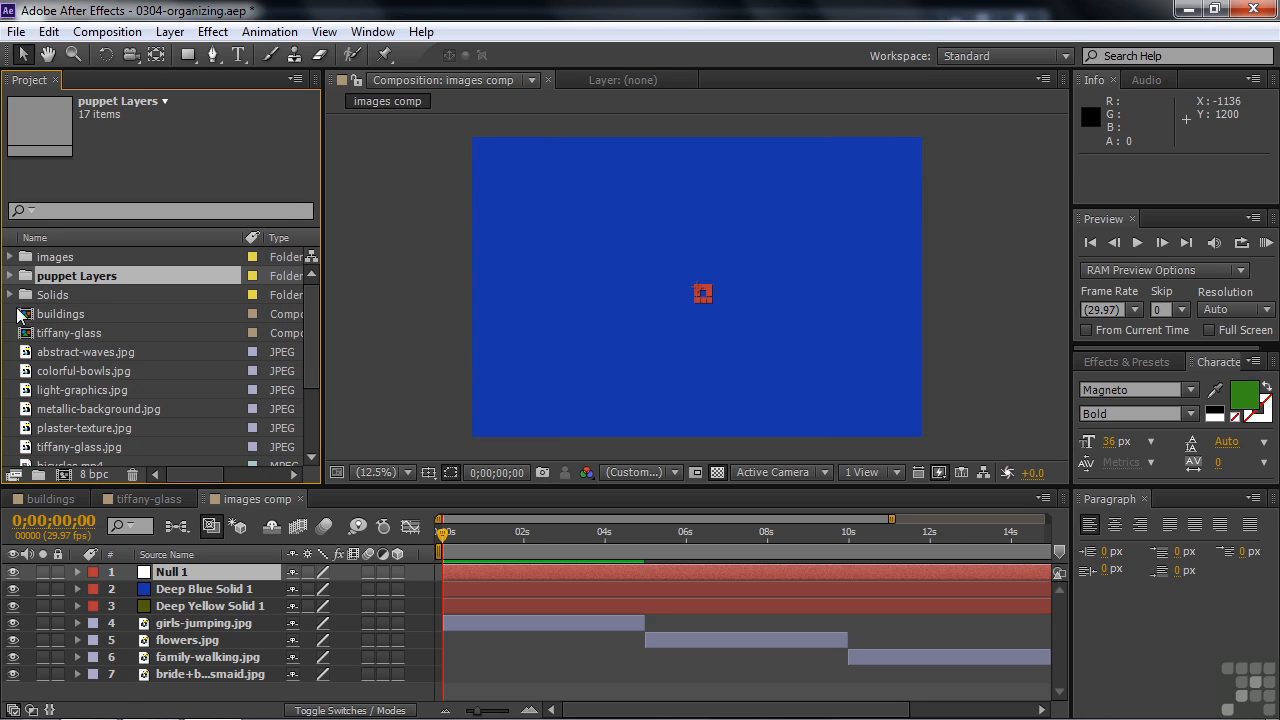
Add an adjustment layer to images comp and check the Solids folder's contents.
right_click(122, 703)
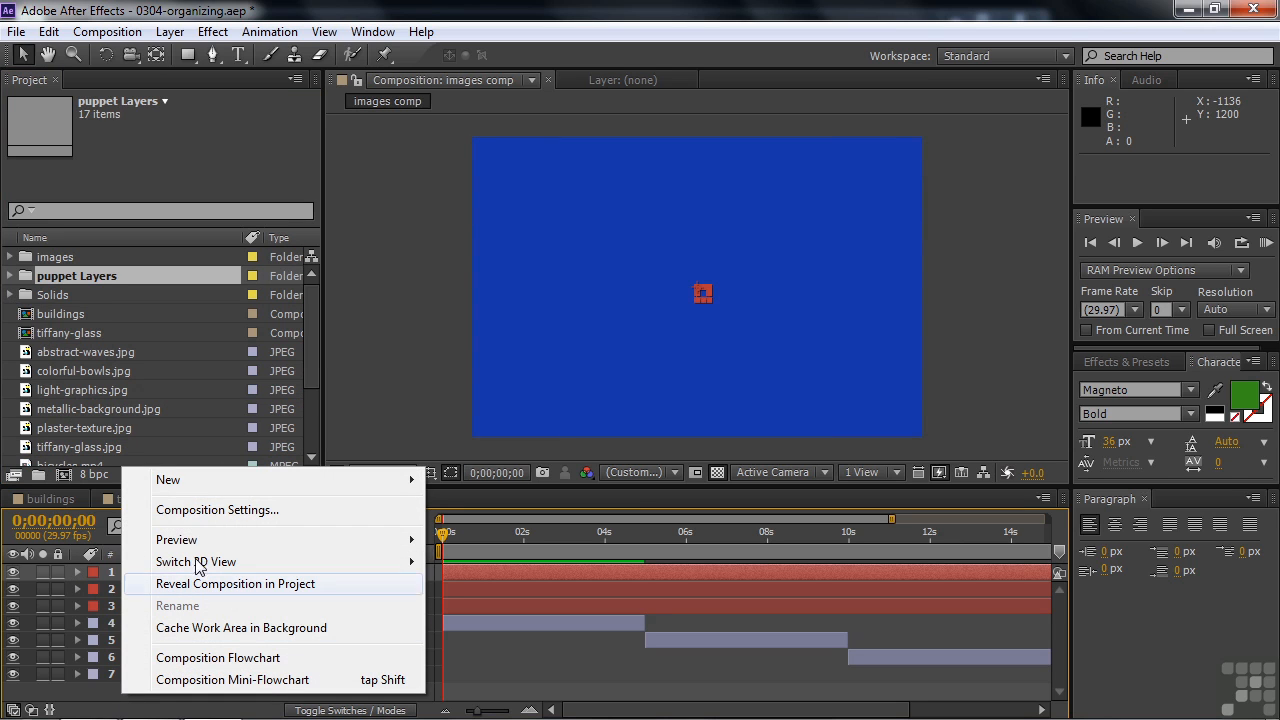
mouse_move(212, 482)
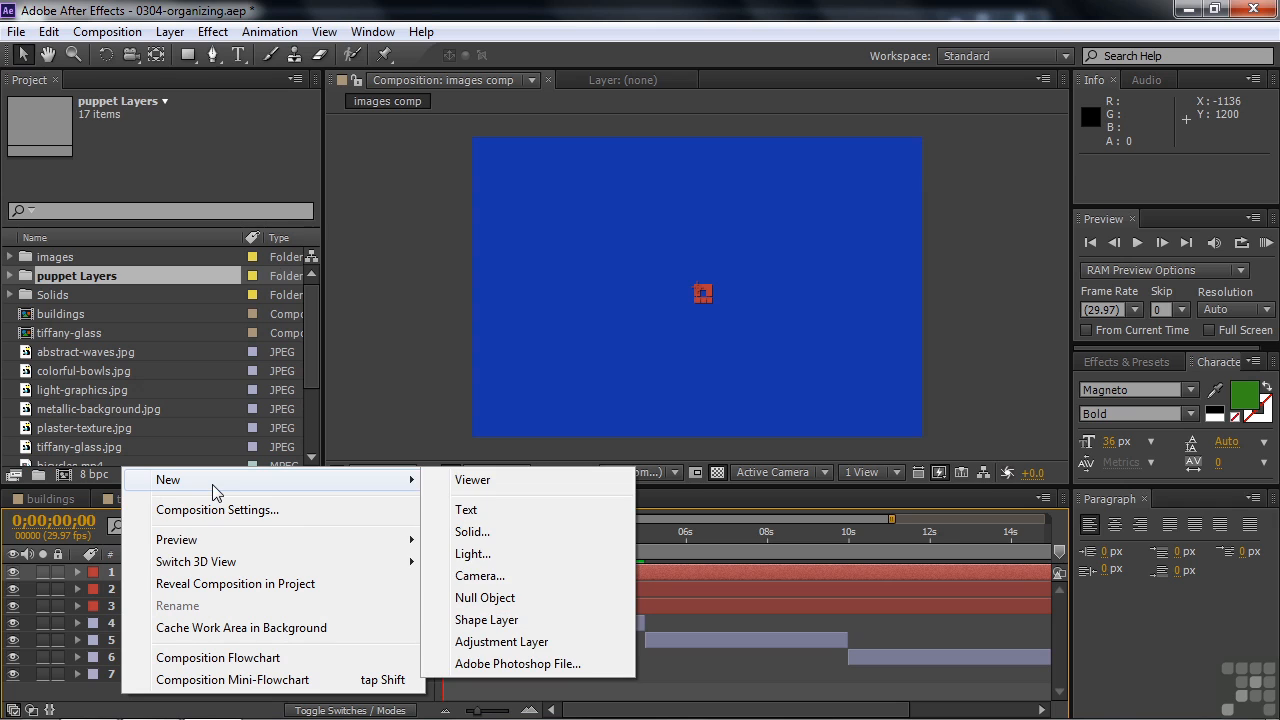
click(501, 641)
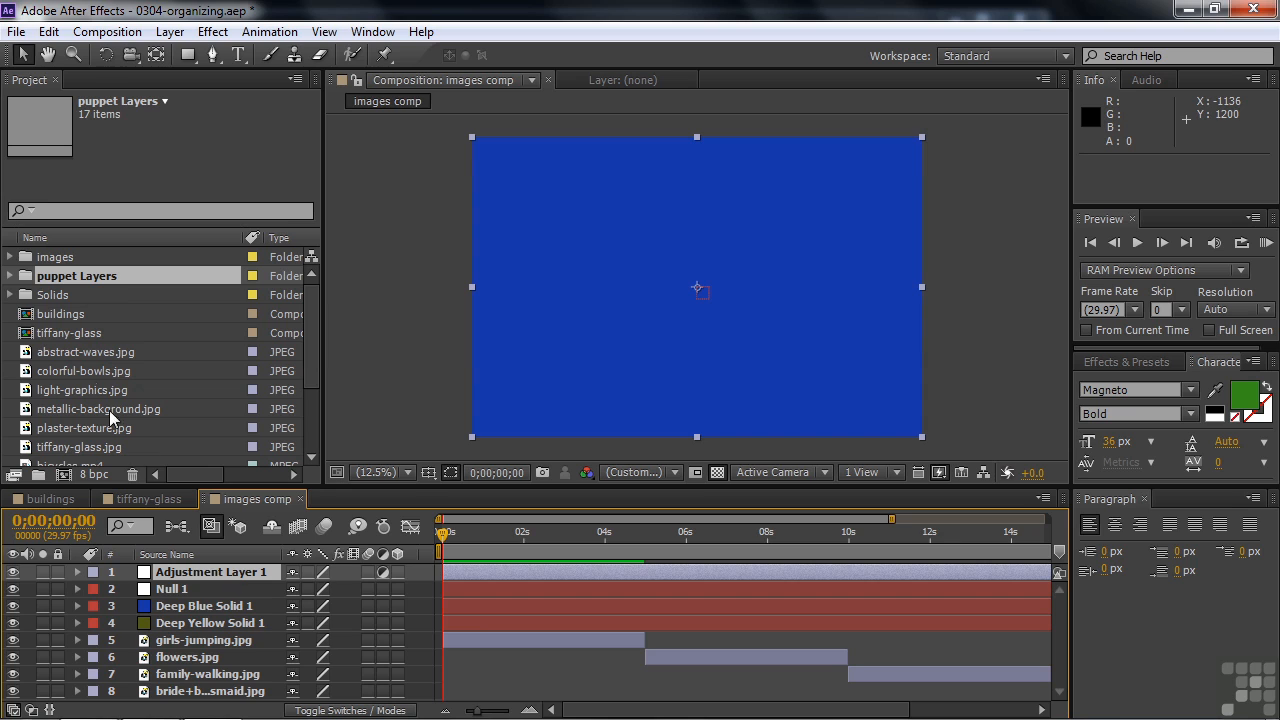
click(12, 296)
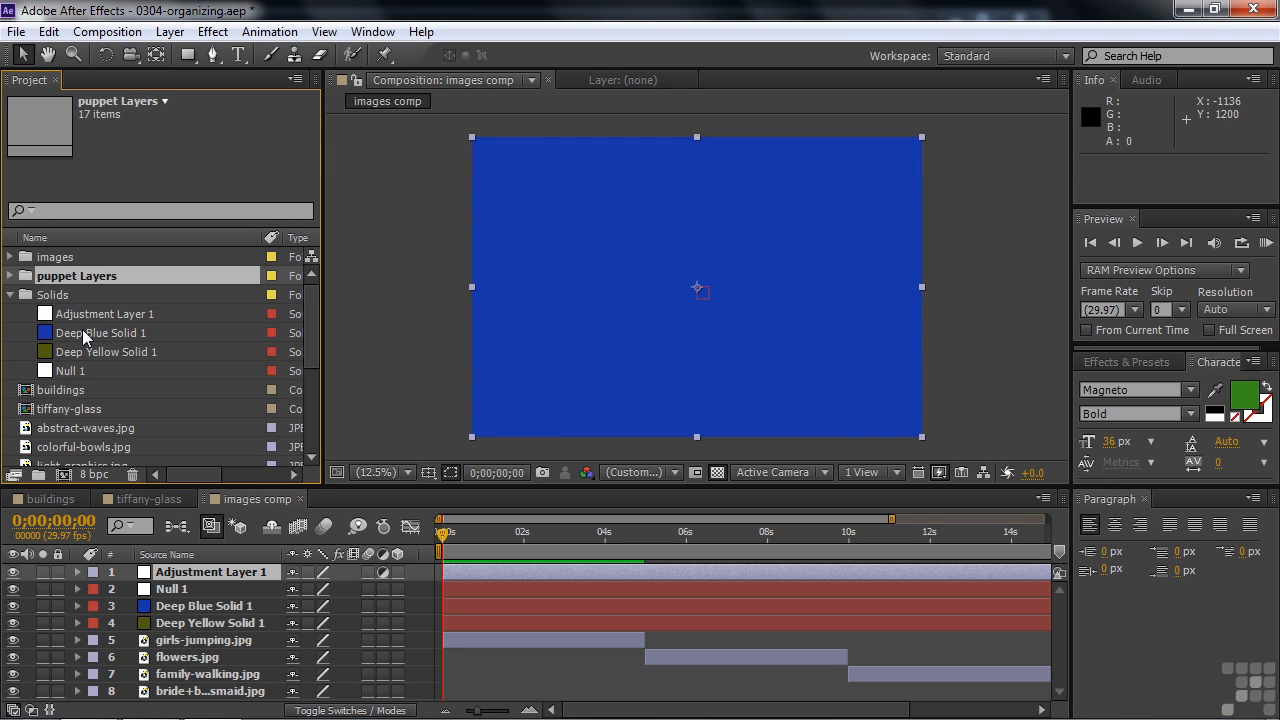
click(11, 295)
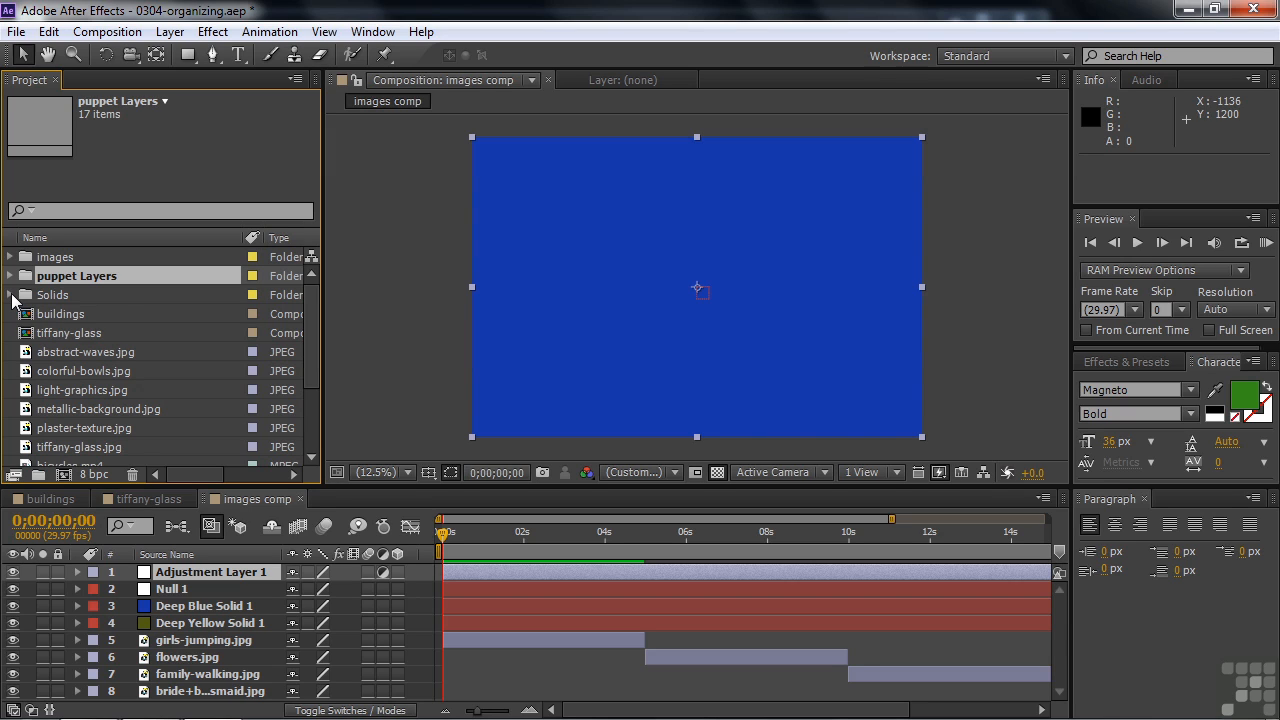